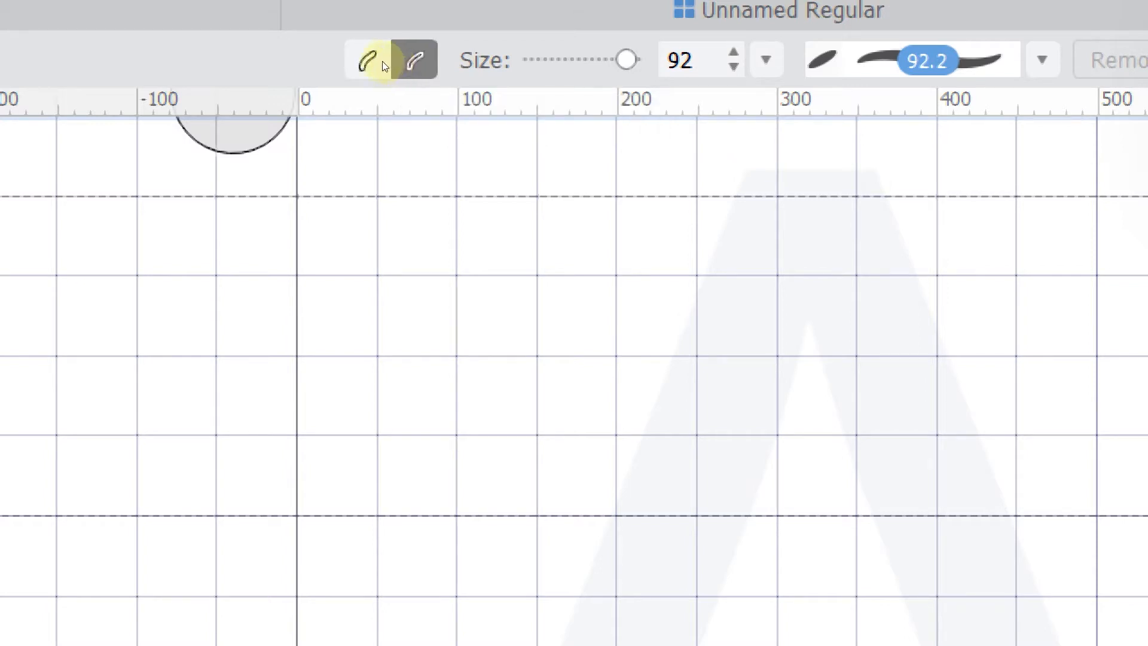
Step: Draw a freehand A in the glyph with two Simple brush strokes at size 92, and select its outlines
click(386, 63)
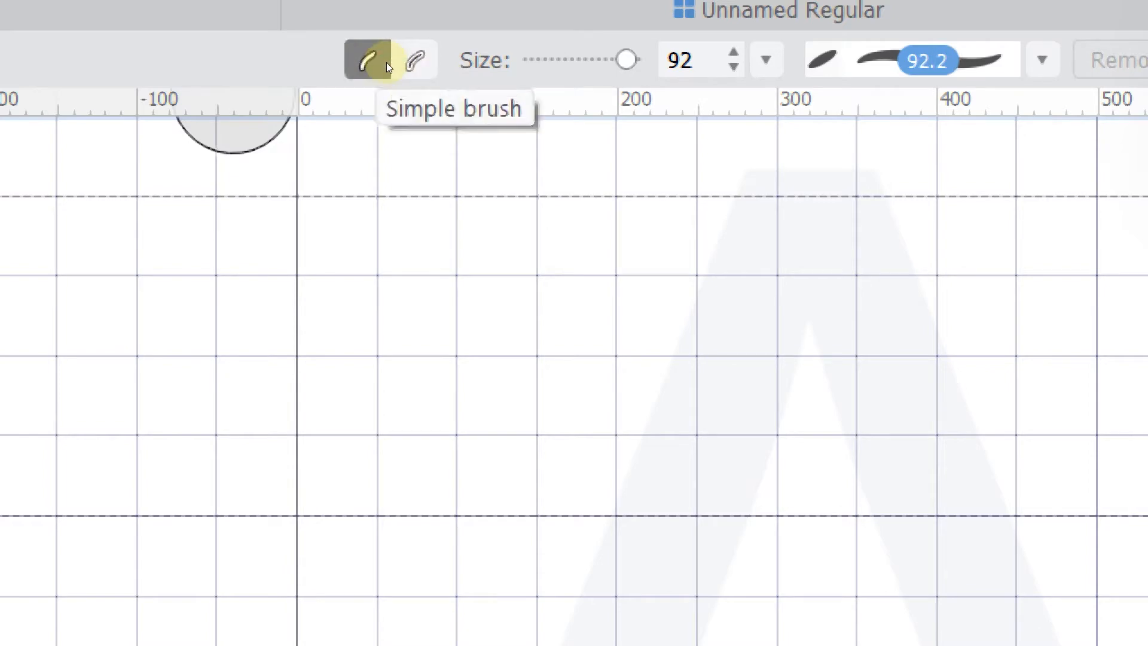
key(super+minus)
key(super+minus)
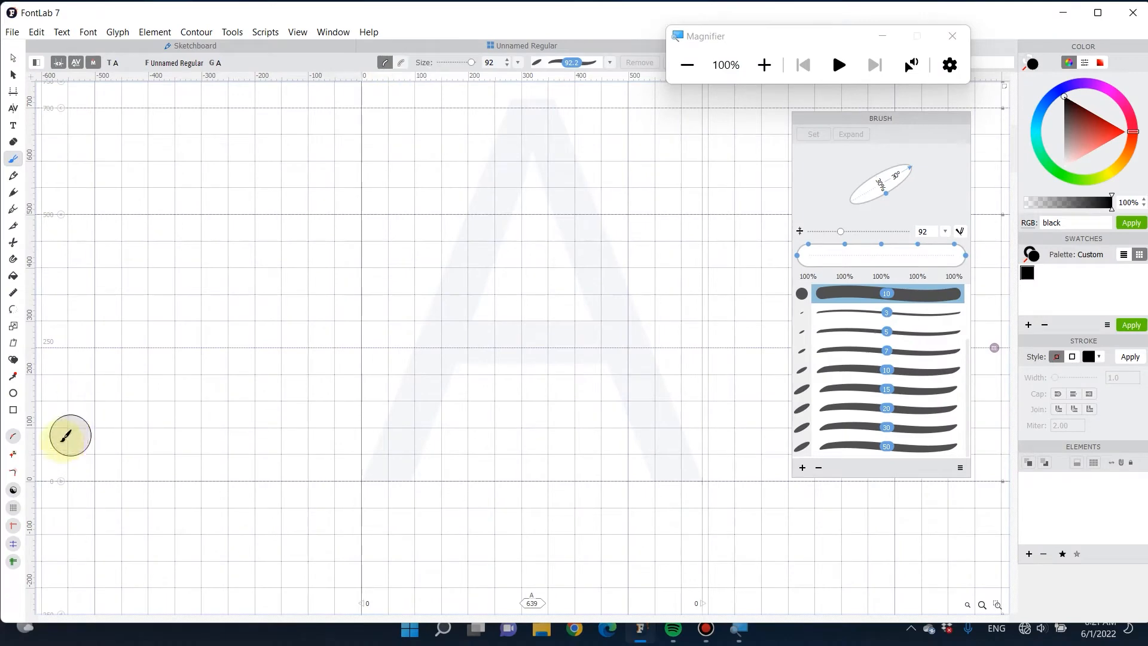
mouse_move(397, 460)
mouse_down()
mouse_move(451, 287)
mouse_move(575, 286)
mouse_move(641, 491)
mouse_up()
drag(615, 372, 367, 384)
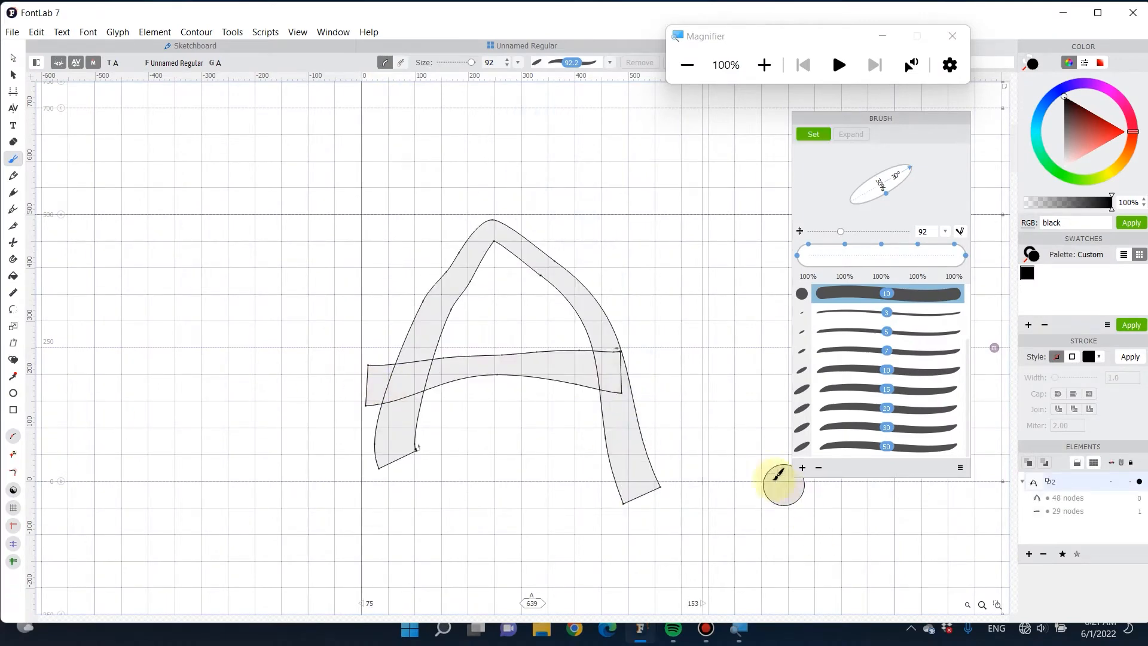
click(13, 74)
drag(261, 195, 709, 516)
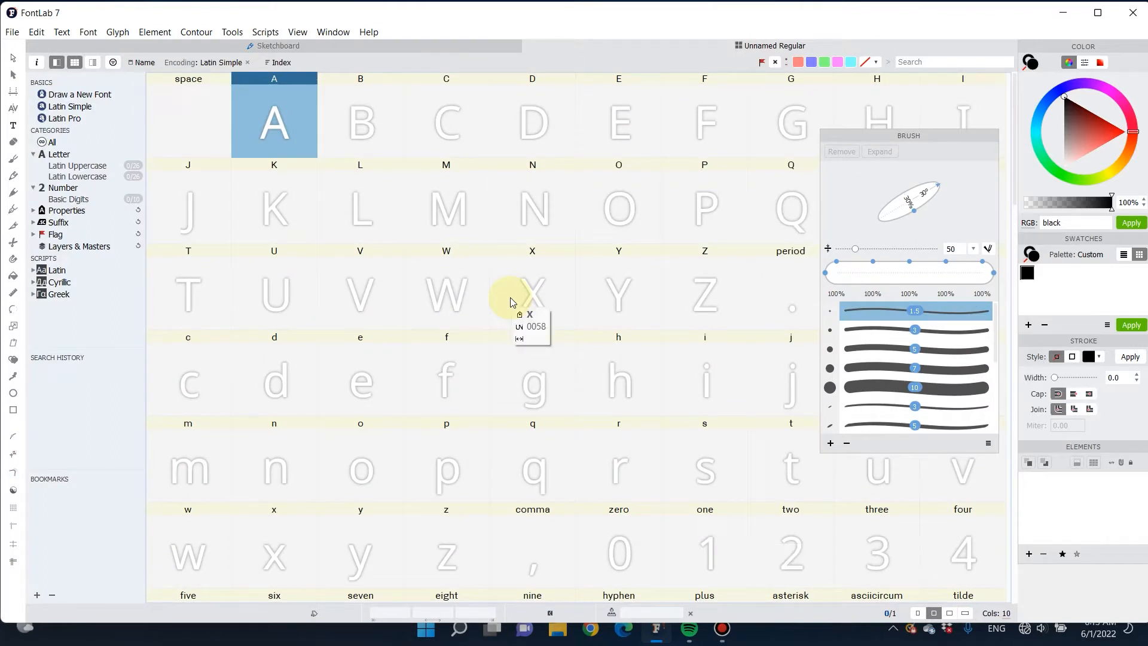
drag(918, 137, 880, 105)
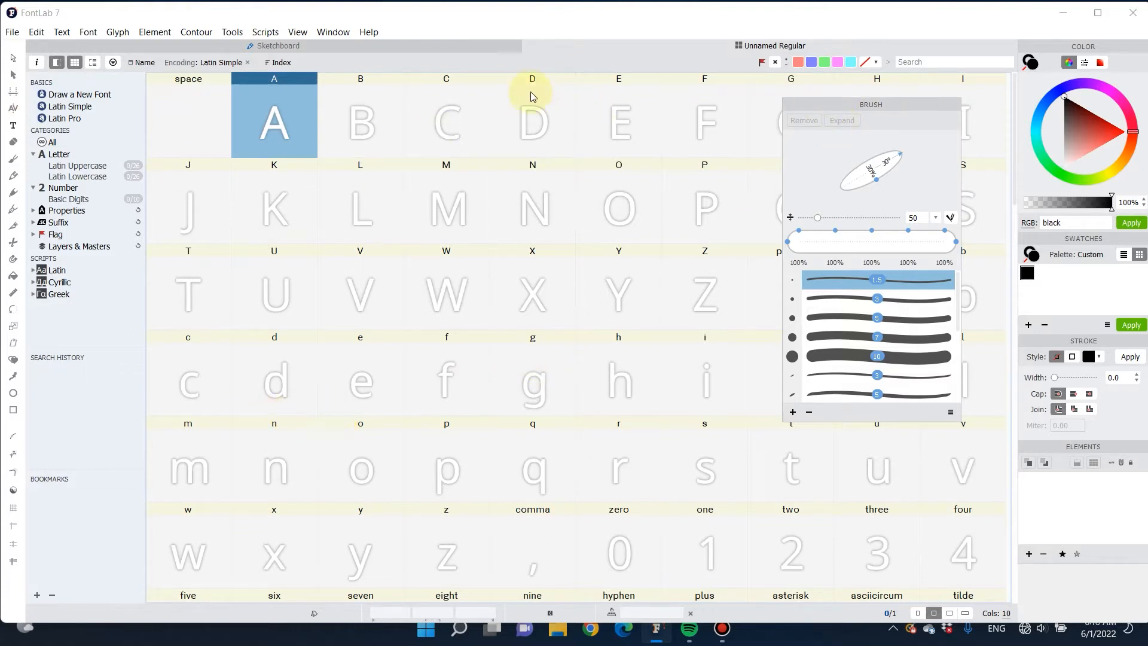
mouse_move(903, 106)
mouse_down()
mouse_move(695, 190)
mouse_move(810, 121)
mouse_move(911, 106)
mouse_up()
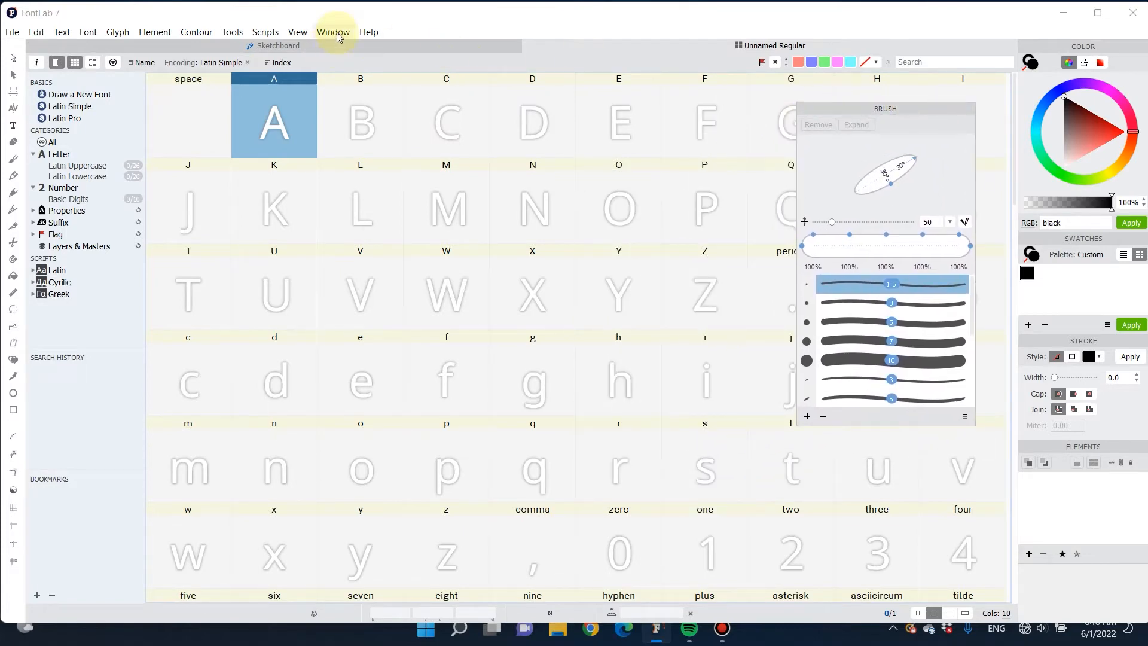
mouse_move(884, 112)
mouse_down()
mouse_move(545, 120)
mouse_move(903, 122)
mouse_up()
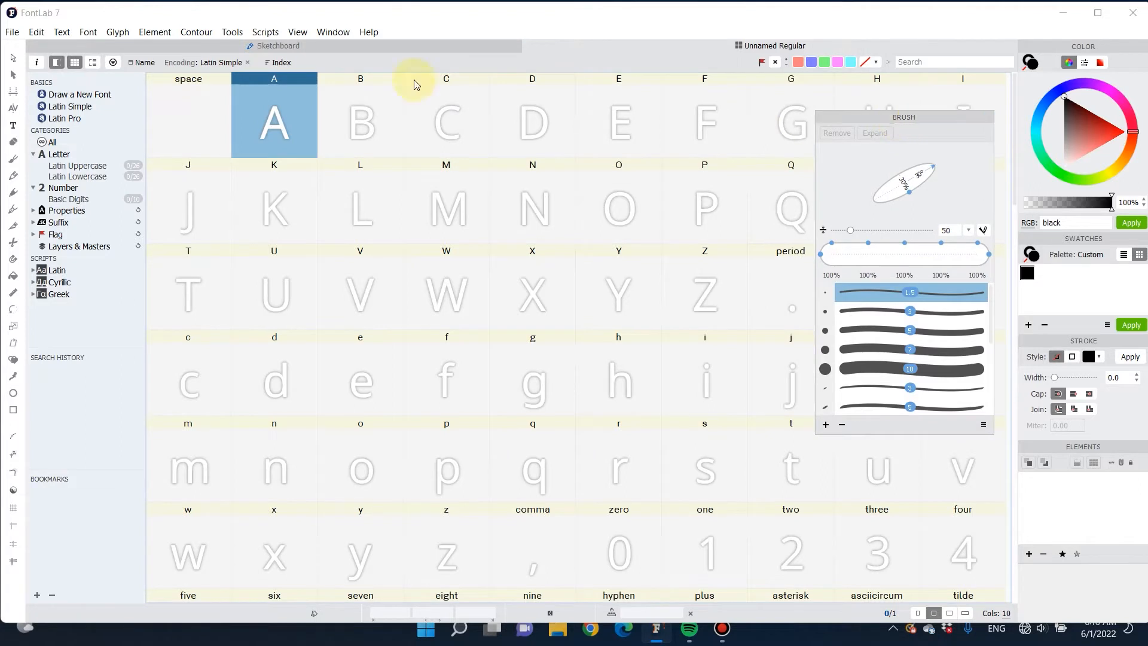
Step: Check the list of available panels for the Brush entry
click(332, 33)
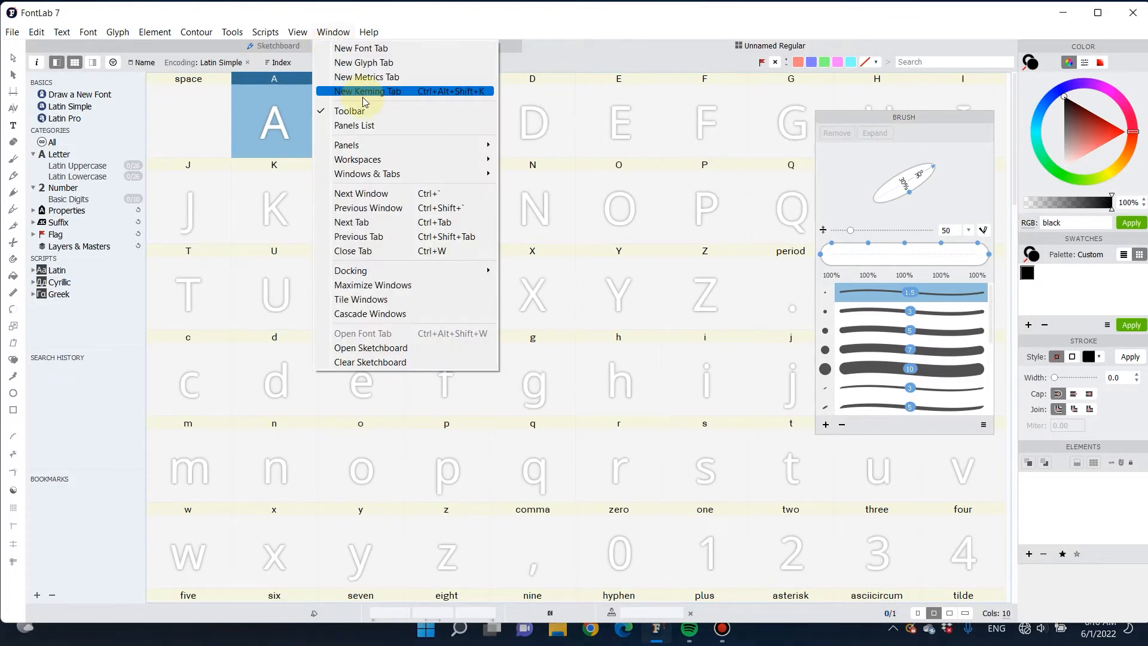
mouse_move(378, 147)
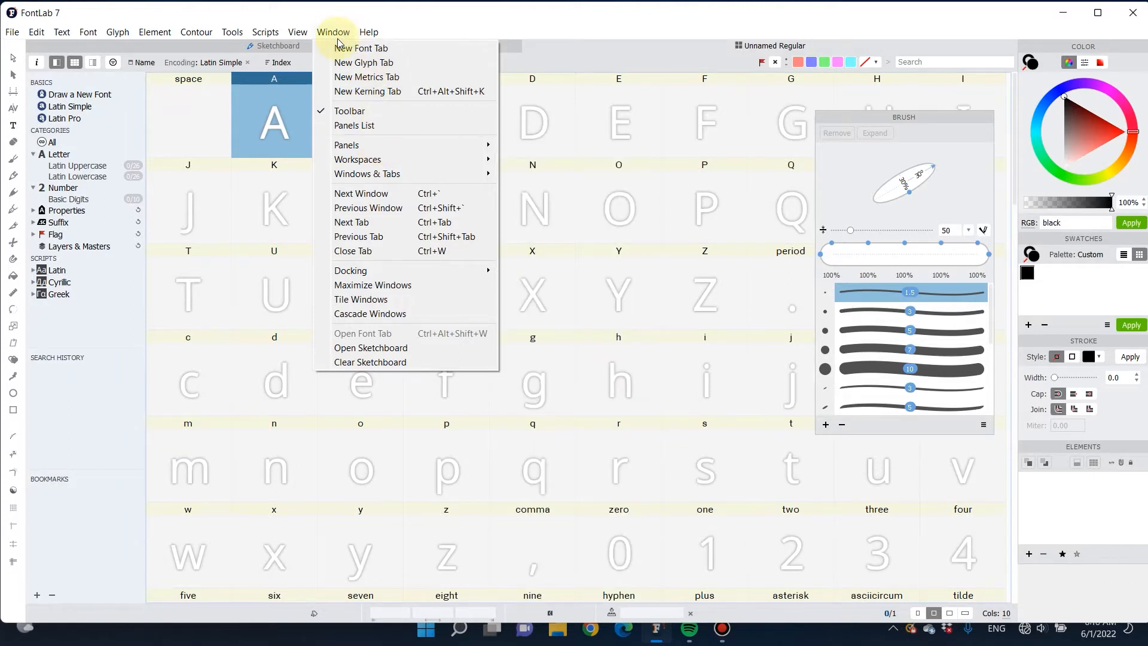
key(super+plus)
key(super+plus)
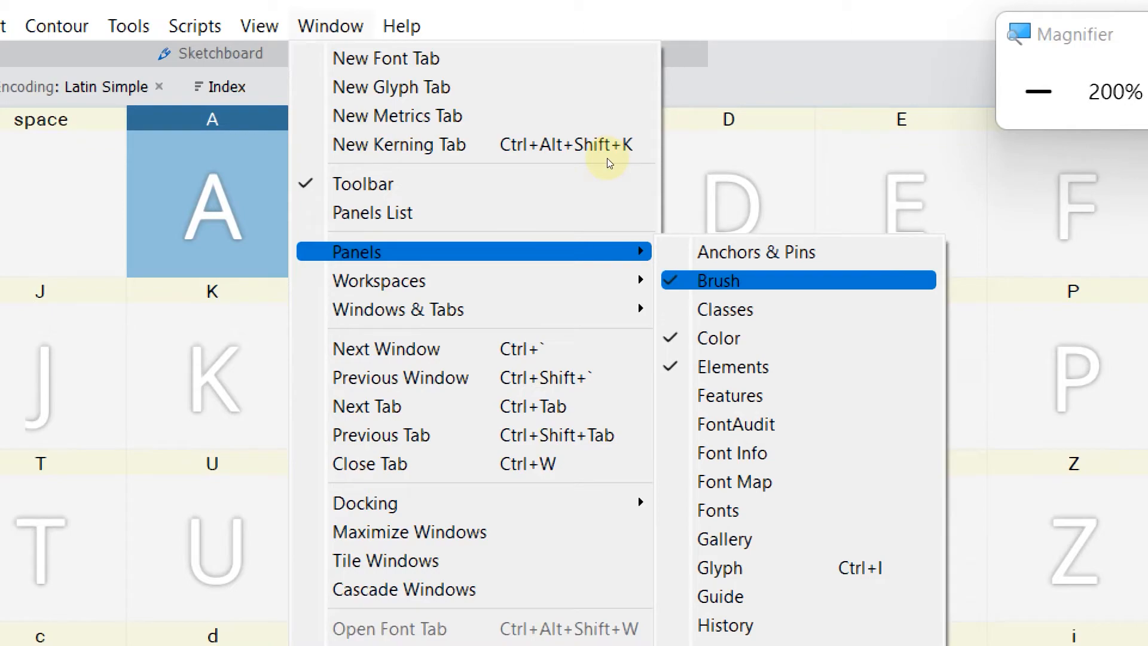
key(super+minus)
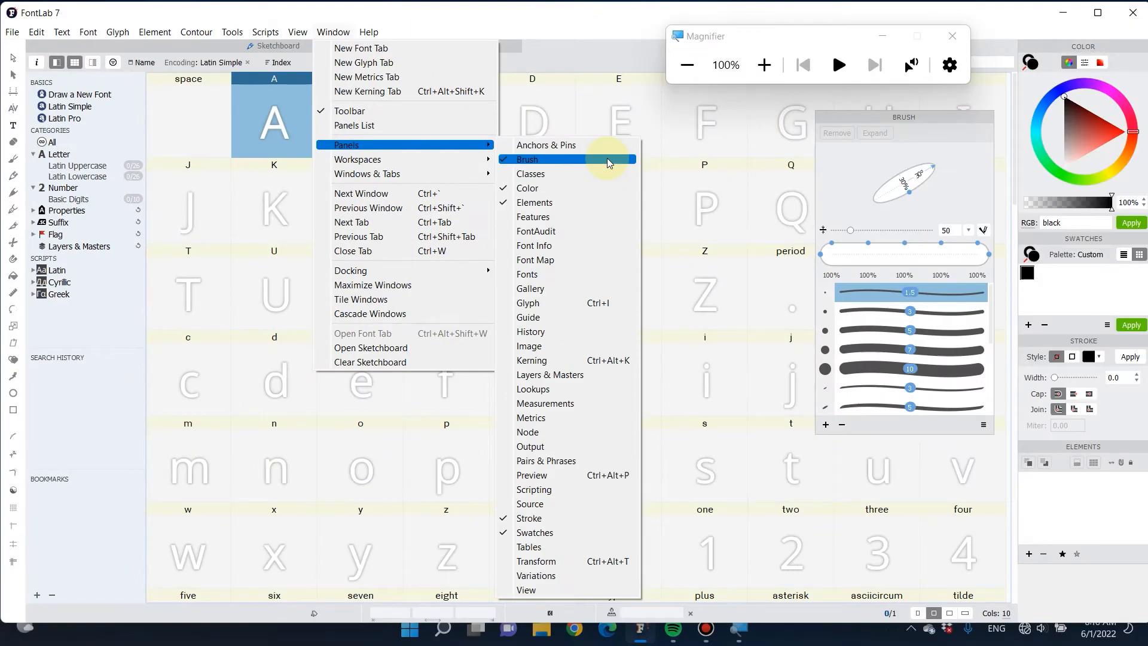
Step: Reposition the Brush panel over the glyph grid and lengthen it to list more brush presets
mouse_move(969, 116)
mouse_down()
mouse_move(828, 118)
mouse_move(860, 138)
mouse_move(981, 142)
mouse_up()
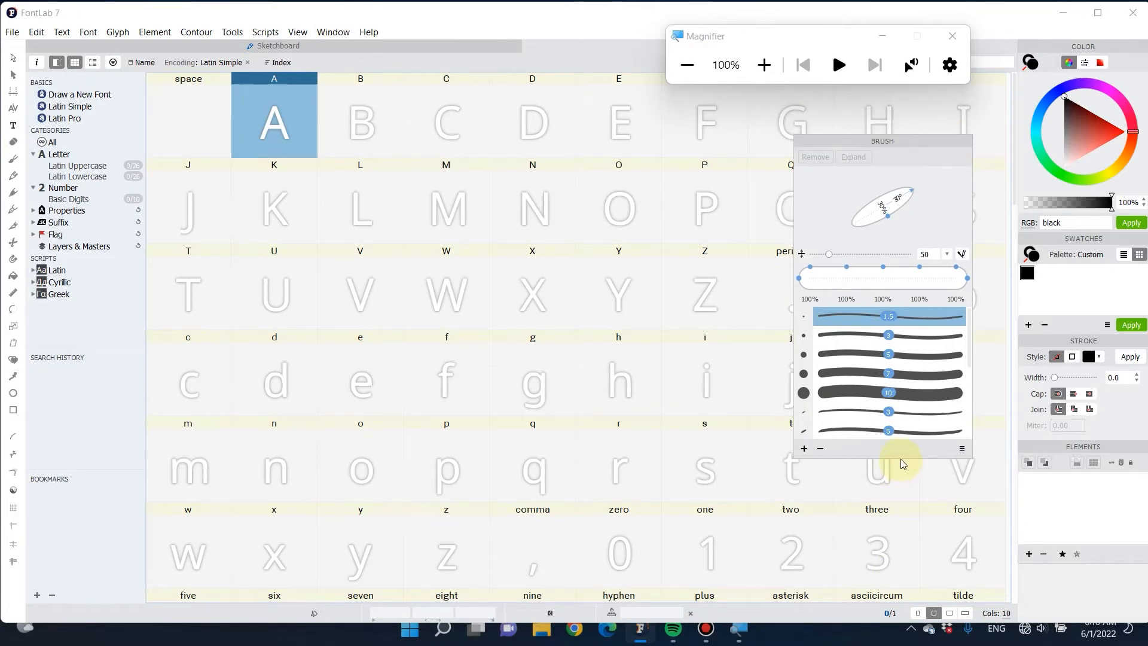
drag(901, 458, 898, 298)
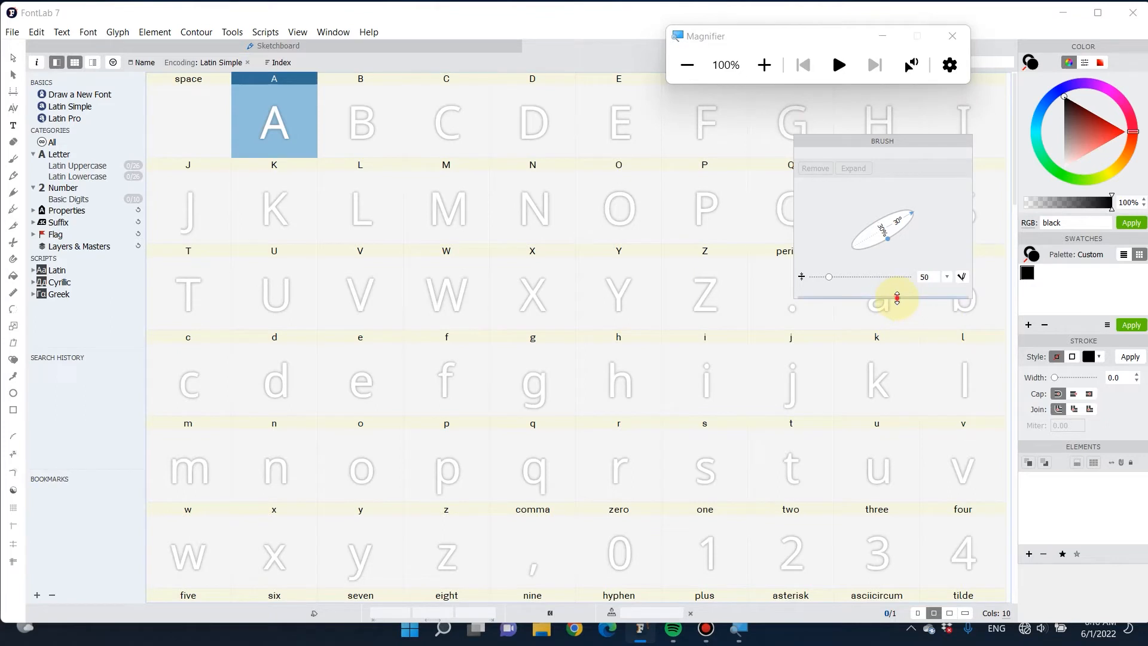
drag(894, 296, 893, 499)
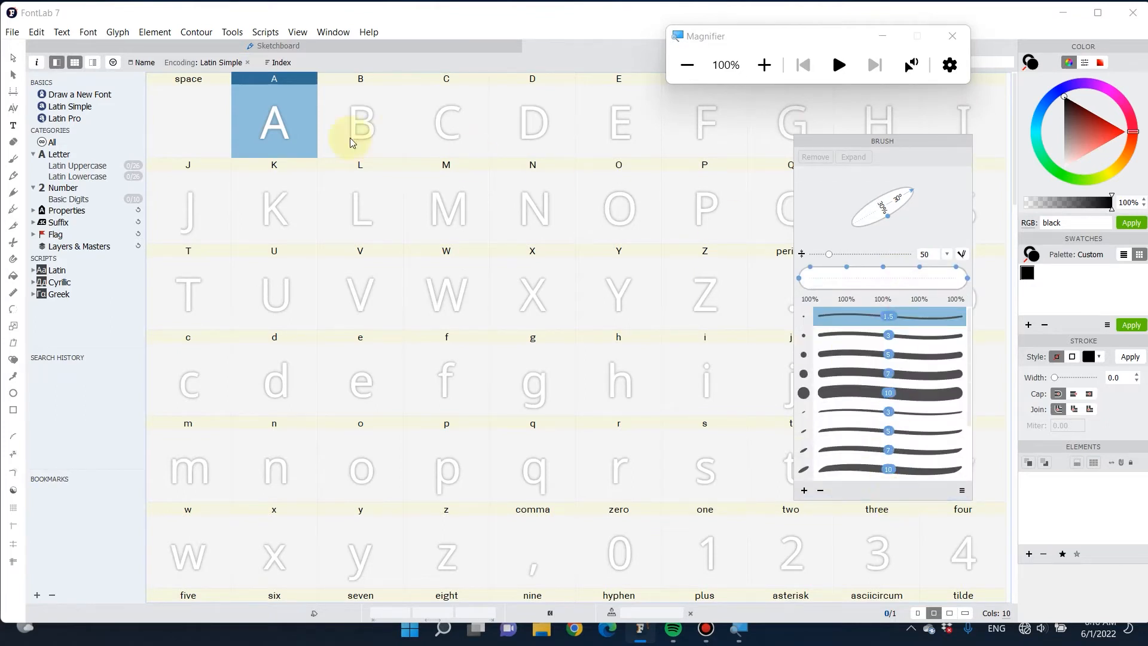
Step: Open glyph A for editing and activate the Brush tool
double_click(271, 122)
double_click(281, 108)
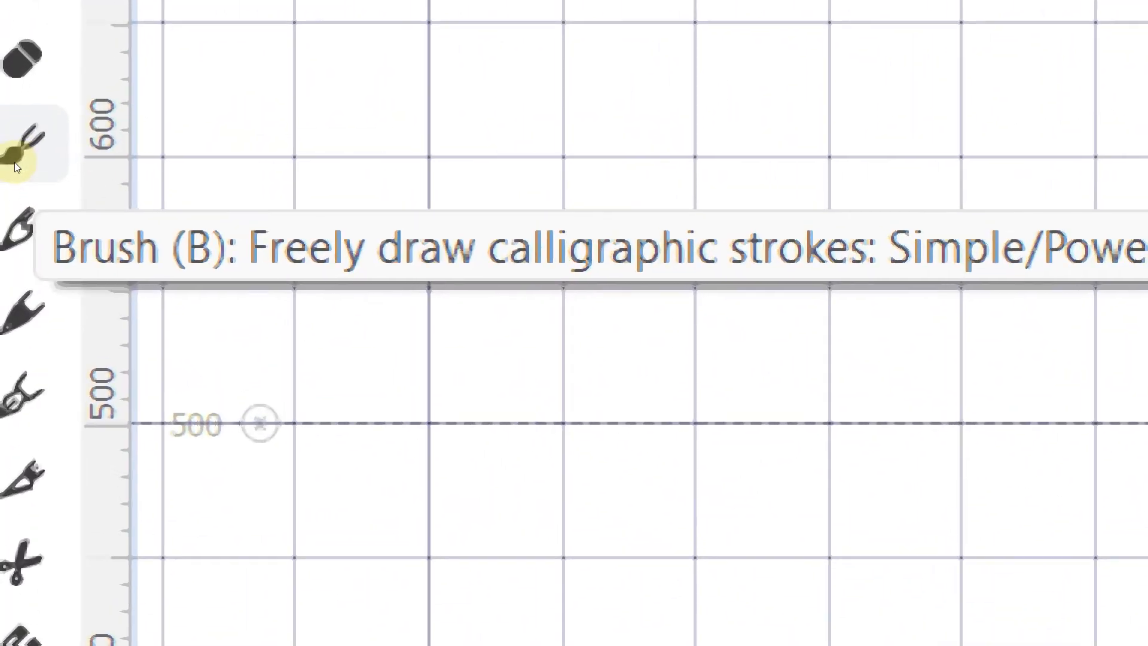
click(15, 163)
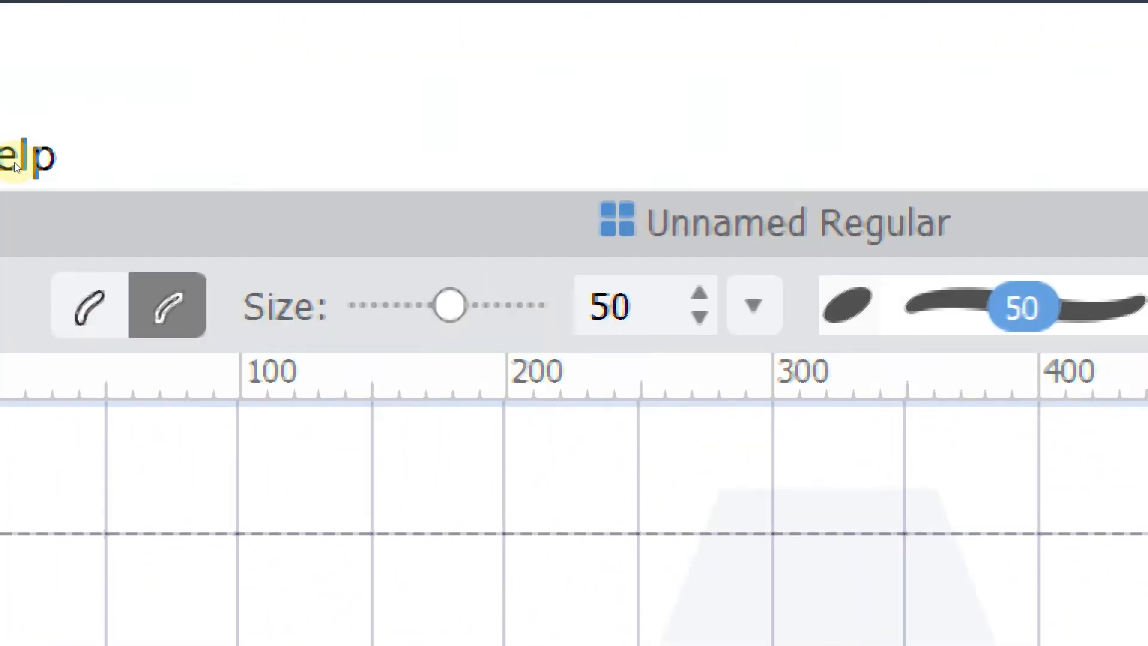
key(super+minus)
key(super+minus)
key(super+minus)
key(super+minus)
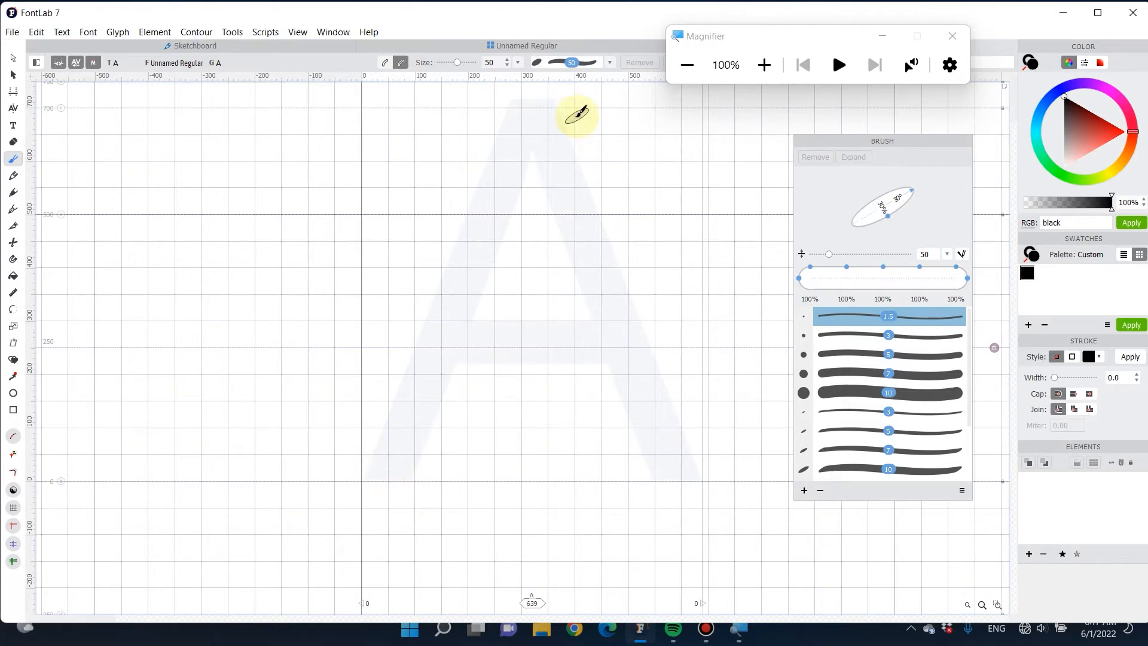
Step: Draw a freehand A with the round 1.5 brush preset, using one stroke for both legs and a second for the crossbar
click(610, 63)
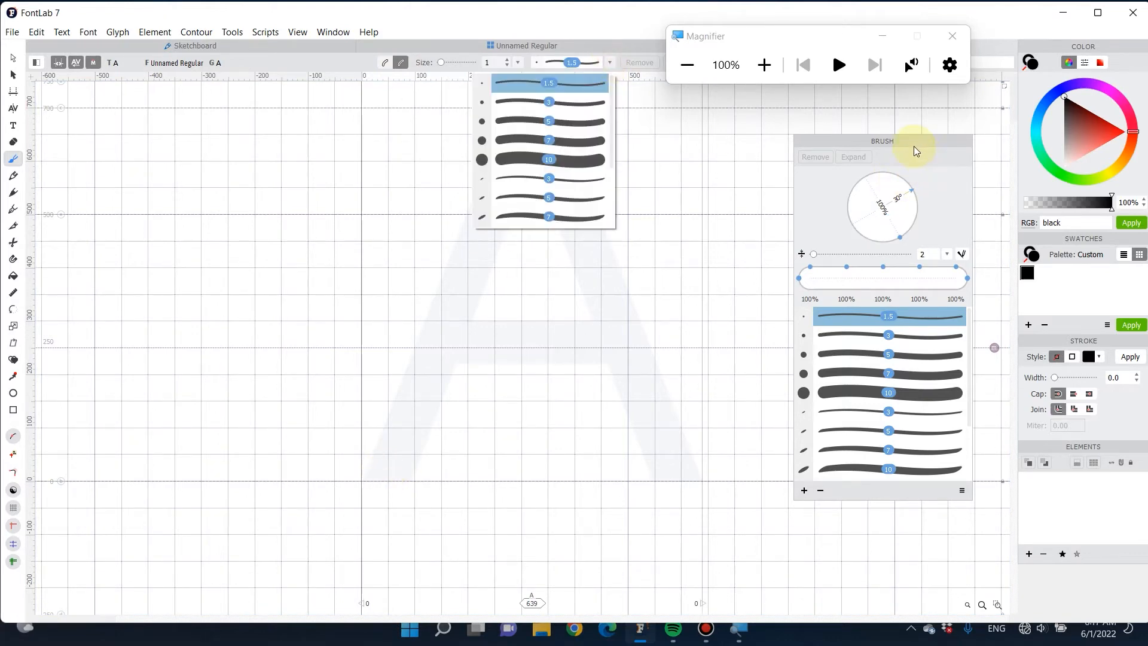
mouse_move(914, 149)
mouse_down()
mouse_move(868, 120)
mouse_move(907, 117)
mouse_up()
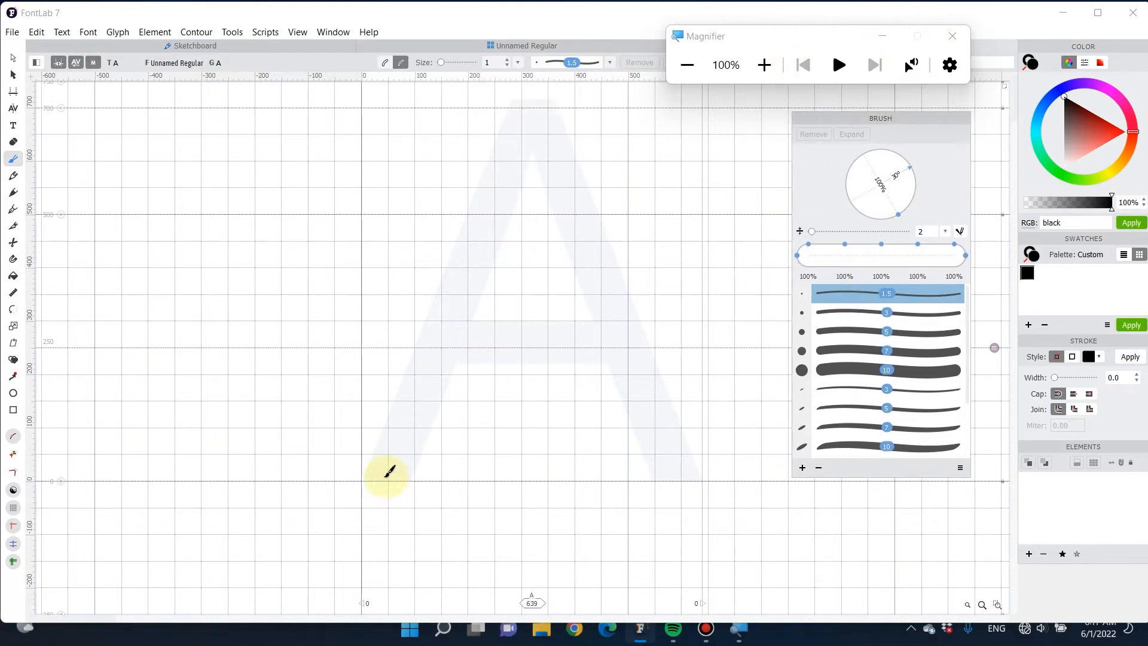
mouse_move(389, 472)
mouse_down()
mouse_move(533, 120)
mouse_move(562, 161)
mouse_move(648, 444)
mouse_move(685, 480)
mouse_up()
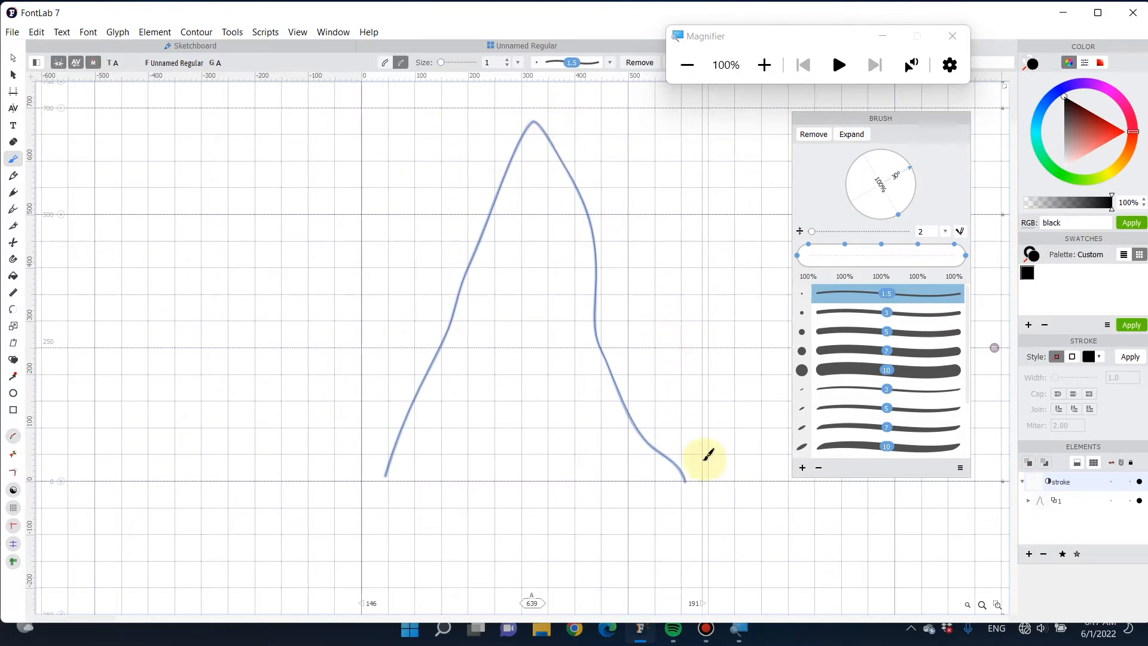
drag(455, 305, 601, 291)
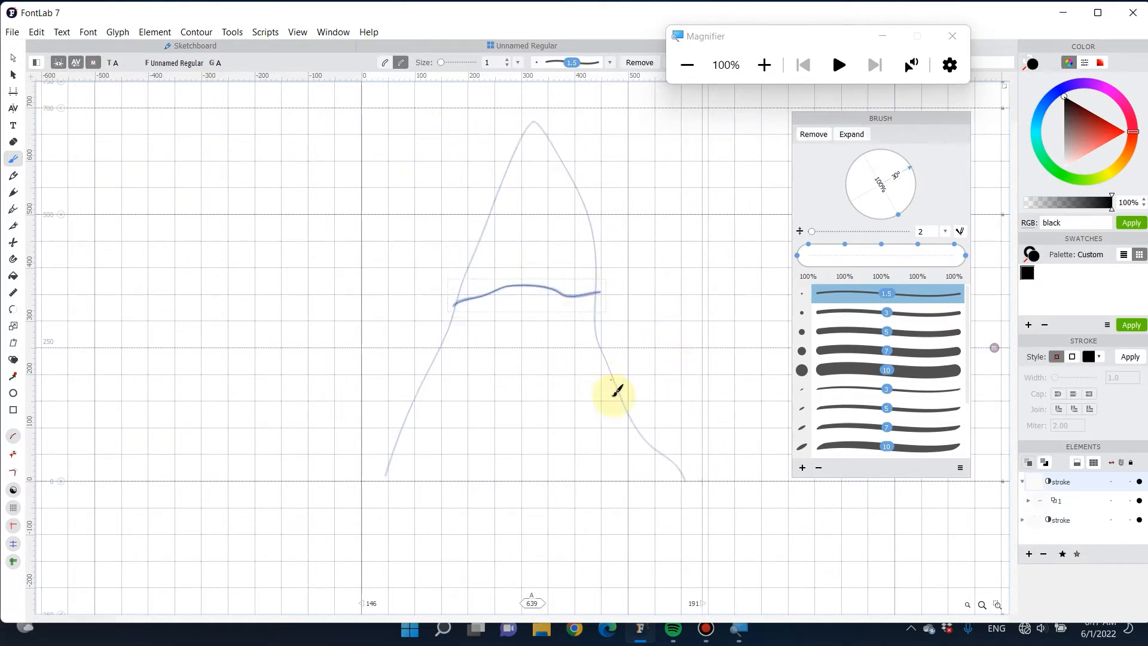
Step: Try several brush presets on the crossbar stroke and apply the elliptical size 50 one
click(905, 371)
click(919, 393)
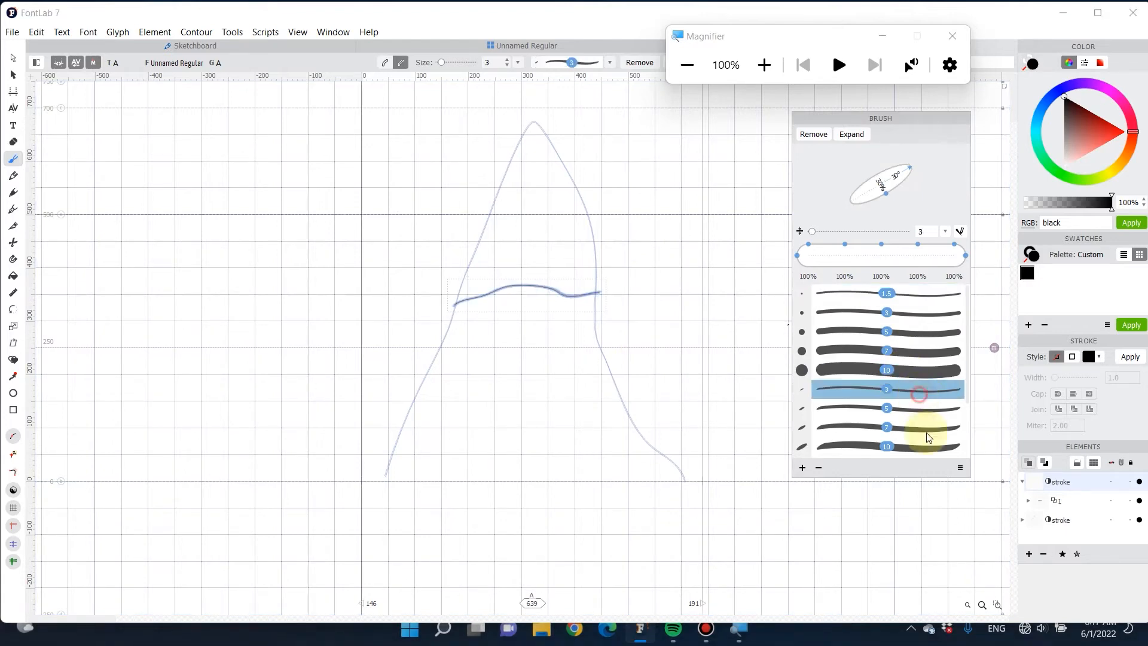
click(927, 458)
scroll(916, 447, down, 2)
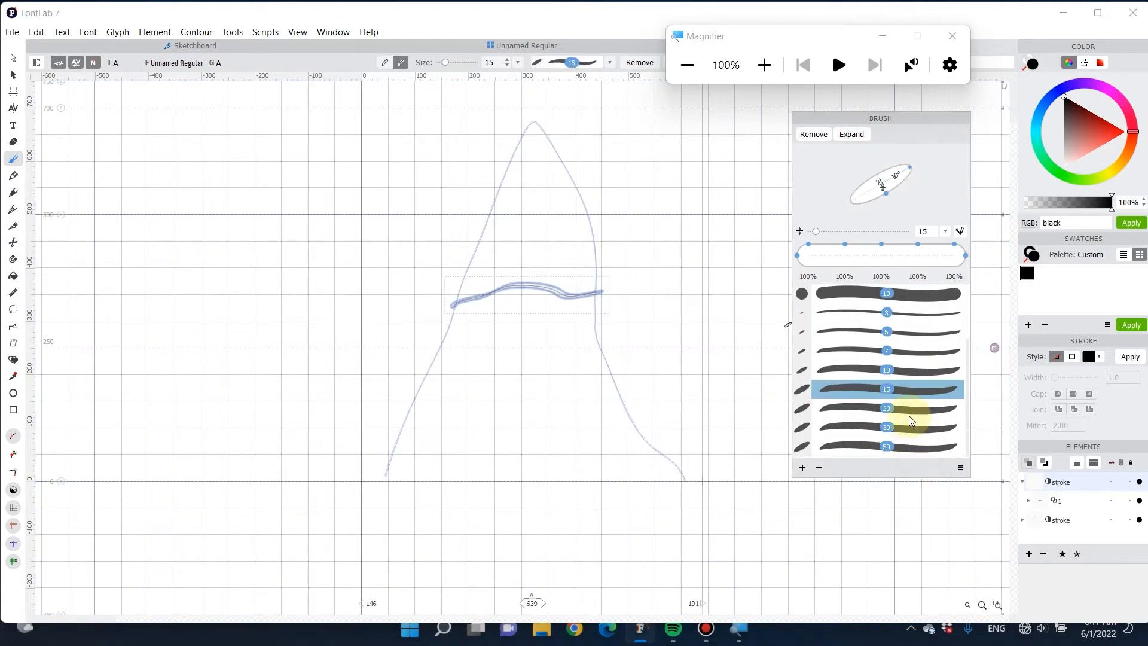
click(916, 448)
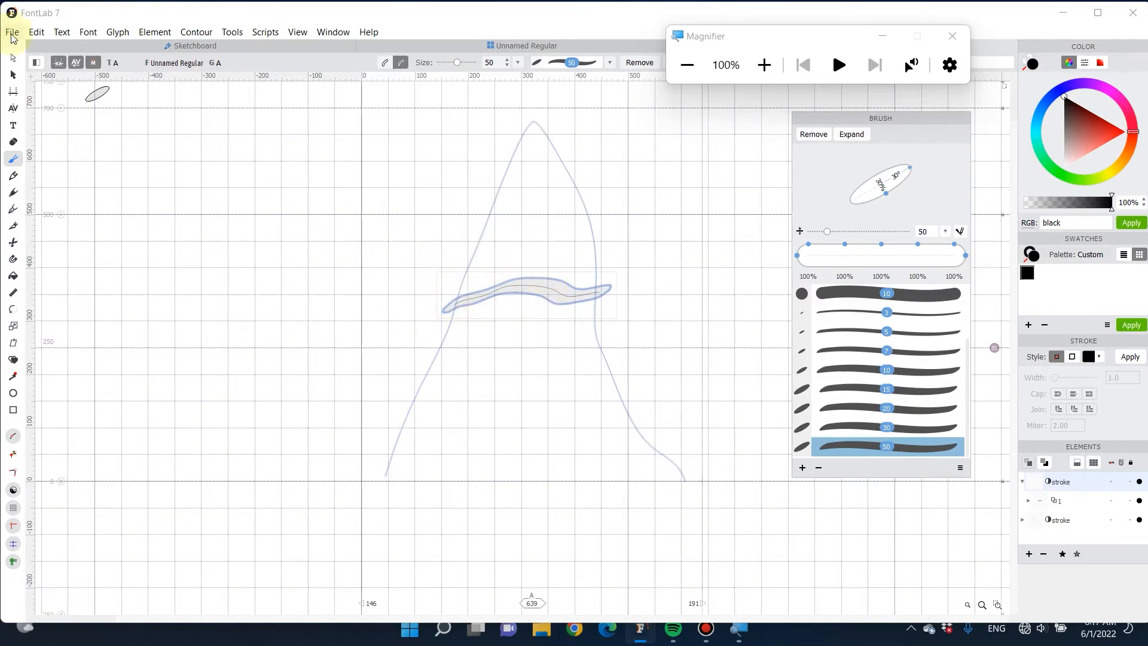
Step: Apply the round 10 brush preset to the stroke forming the legs and set its brush size to 77
click(12, 76)
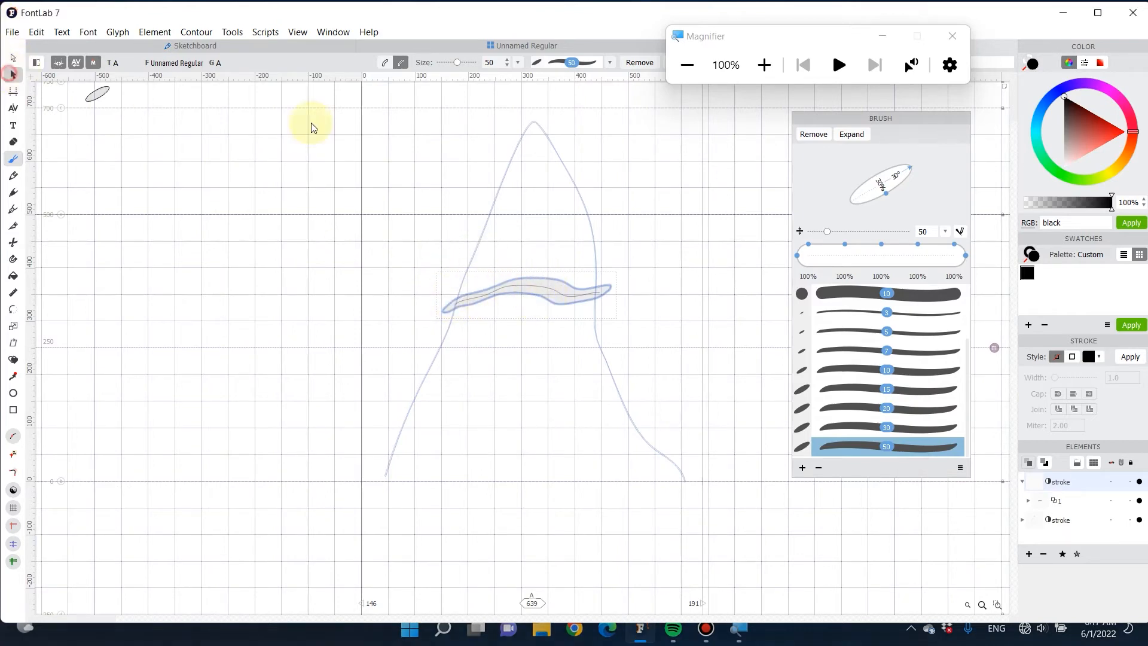
click(483, 235)
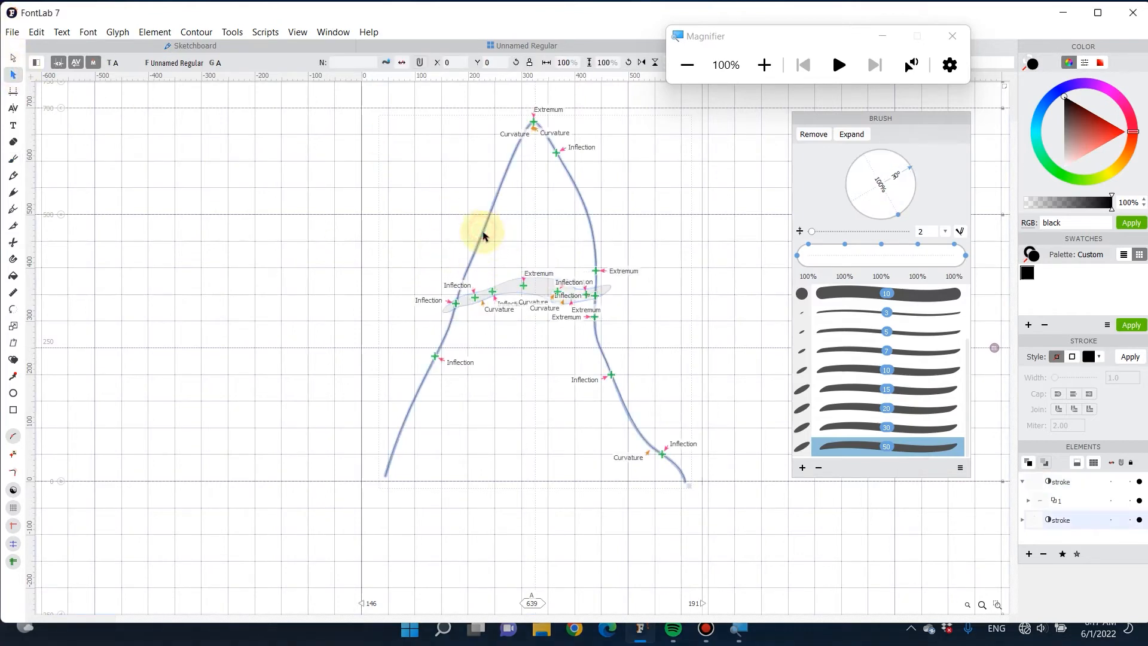
click(945, 448)
click(917, 295)
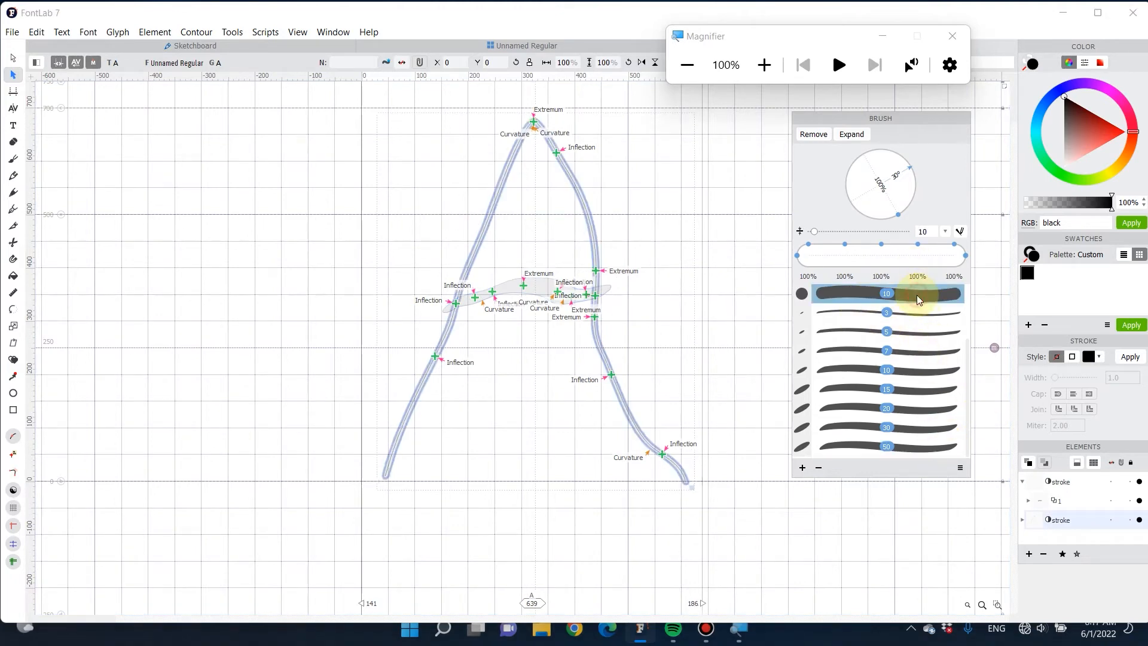
mouse_move(814, 231)
mouse_down()
mouse_move(848, 232)
mouse_move(823, 242)
mouse_move(837, 243)
mouse_up()
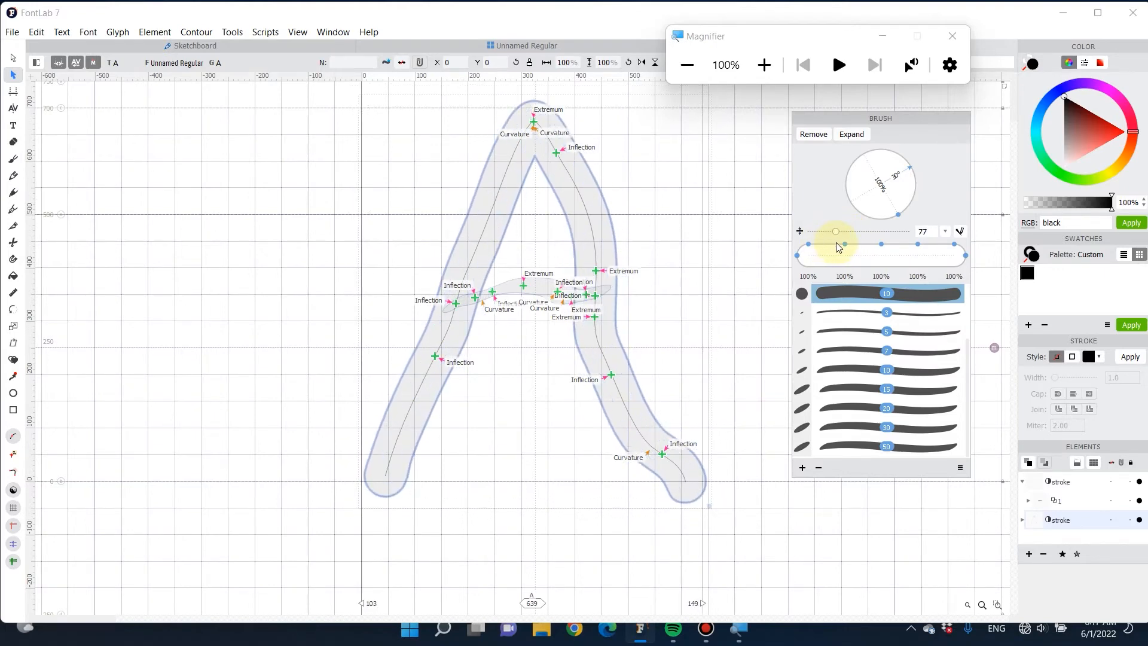
Step: Increase the brush size of the crossbar stroke
click(525, 289)
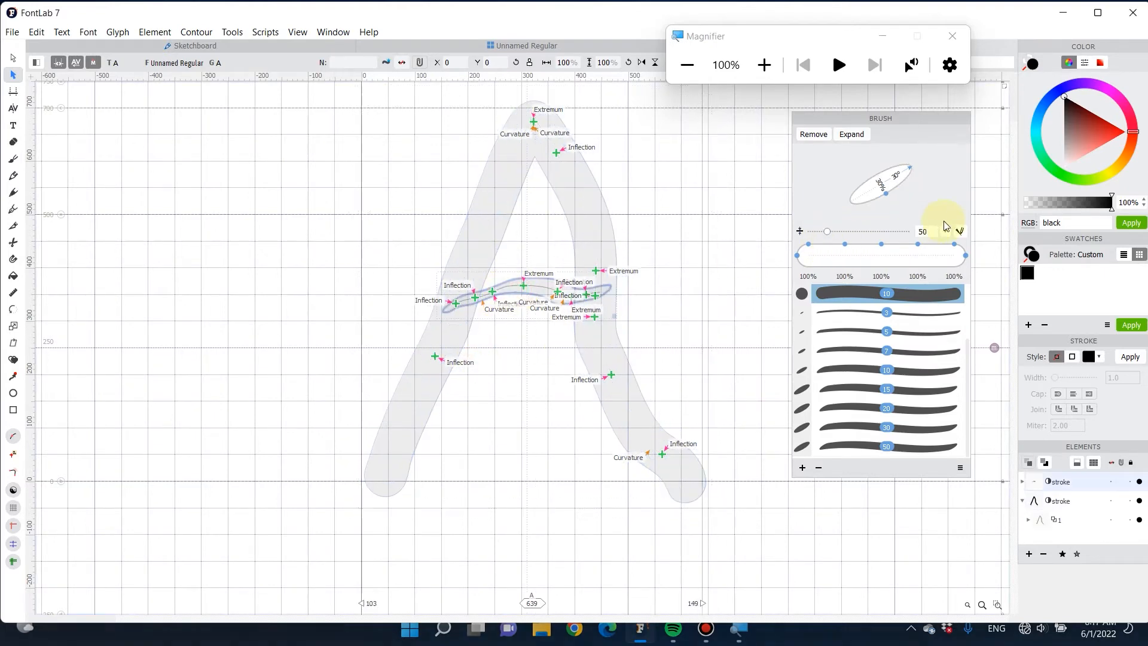
drag(828, 232, 843, 235)
Step: Change both rounded ends of the legs' stroke to flat caps
click(493, 205)
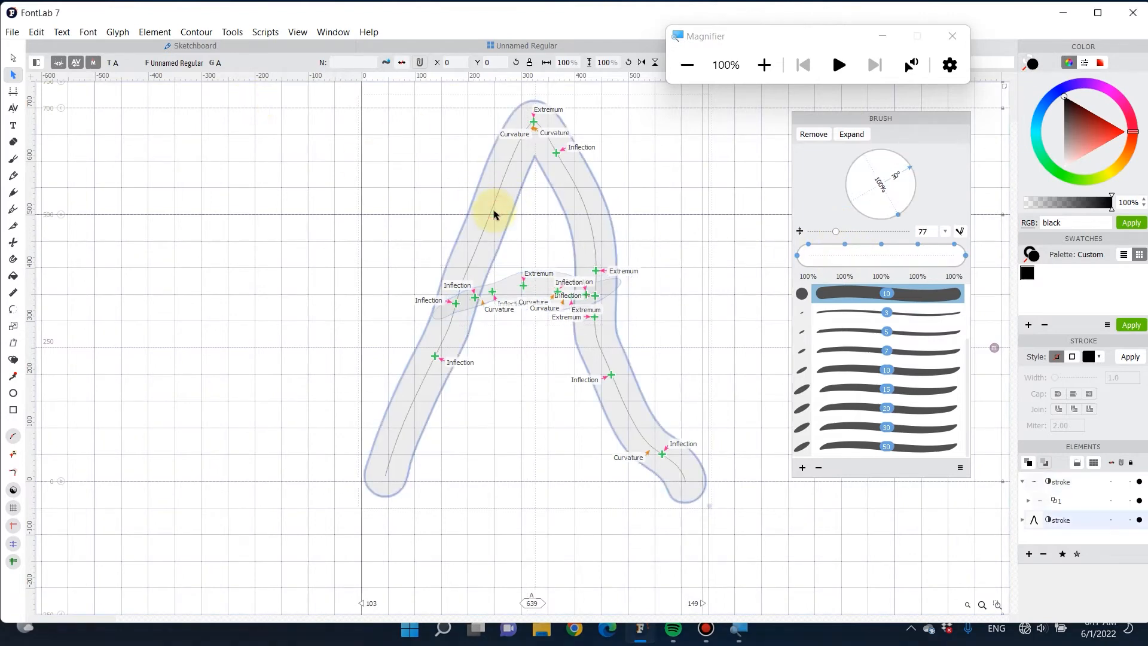
click(966, 256)
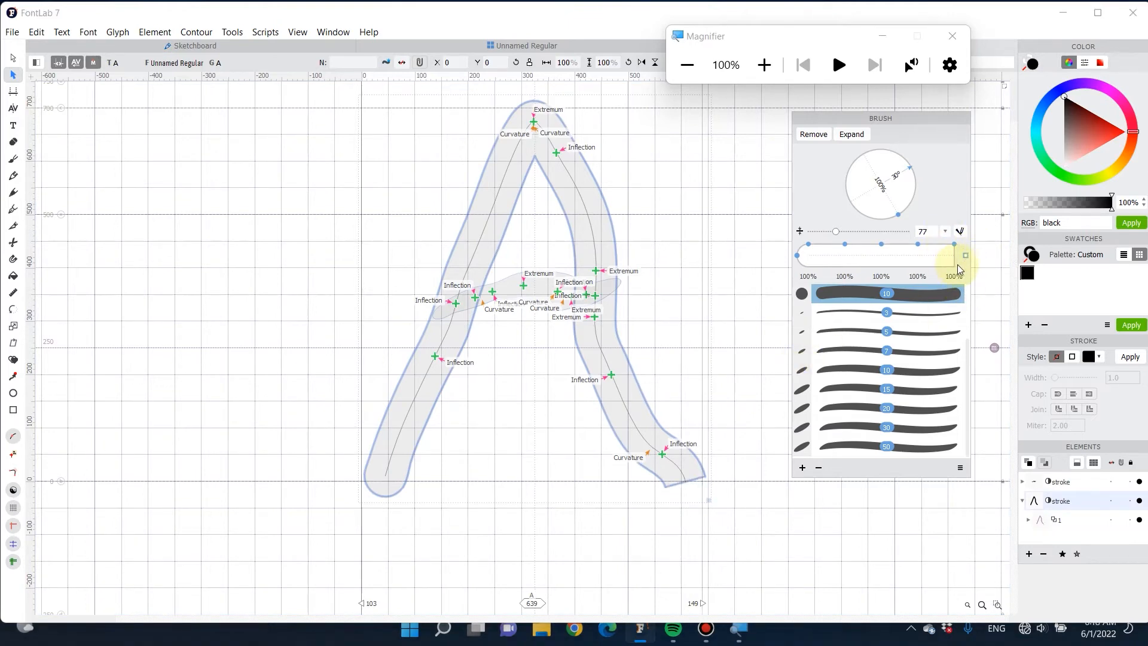
click(797, 255)
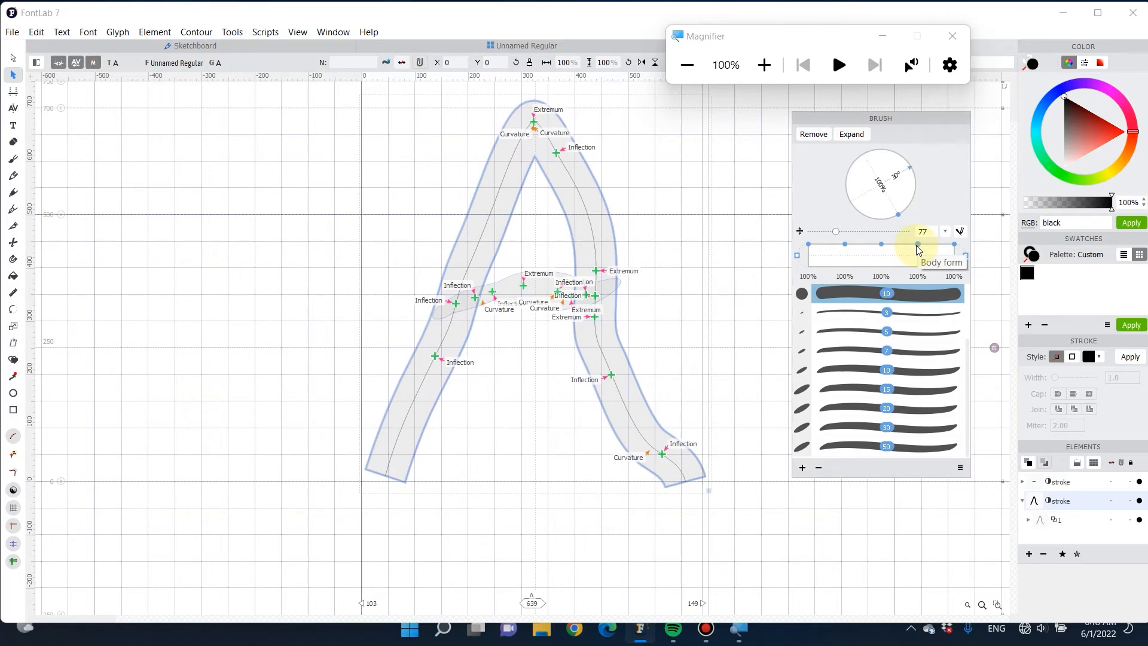
Step: Narrow the legs' stroke to 74%, 47% and 68% at its three inner body points, and preview the glyph with the Element tool
drag(918, 246, 881, 251)
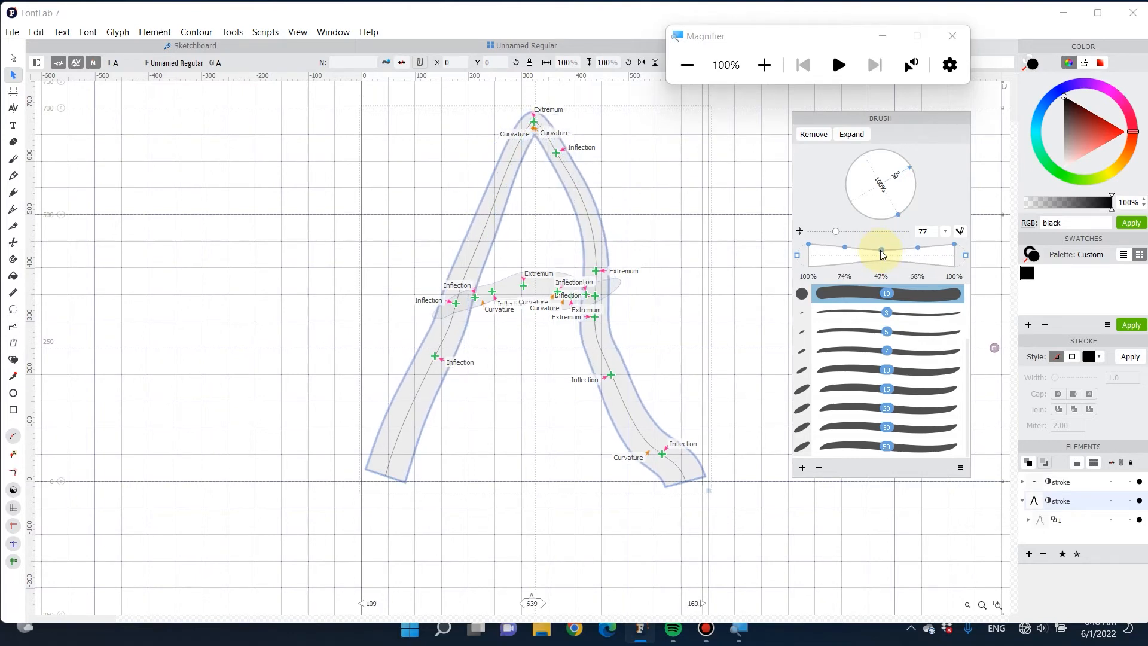
click(14, 57)
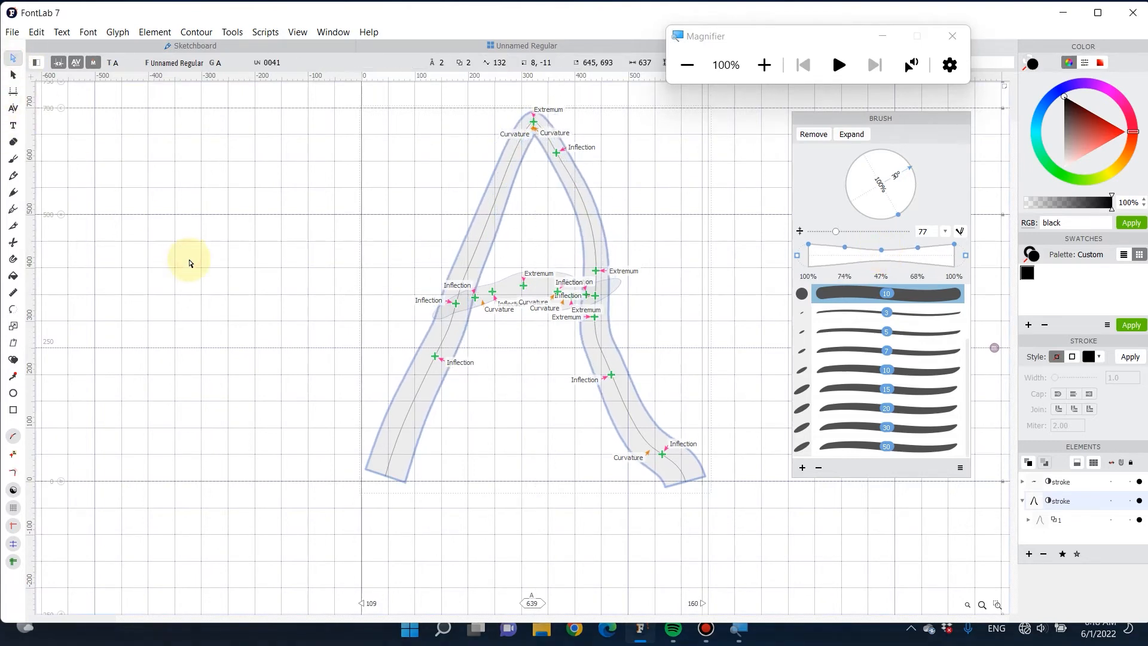
key(space)
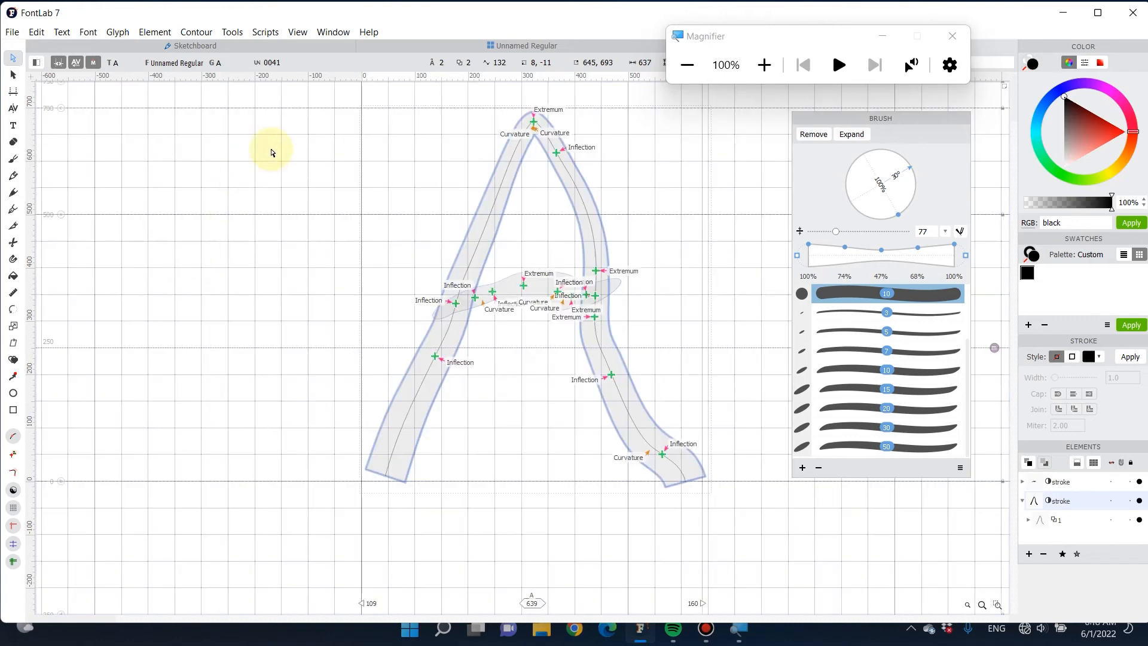
drag(326, 95, 766, 514)
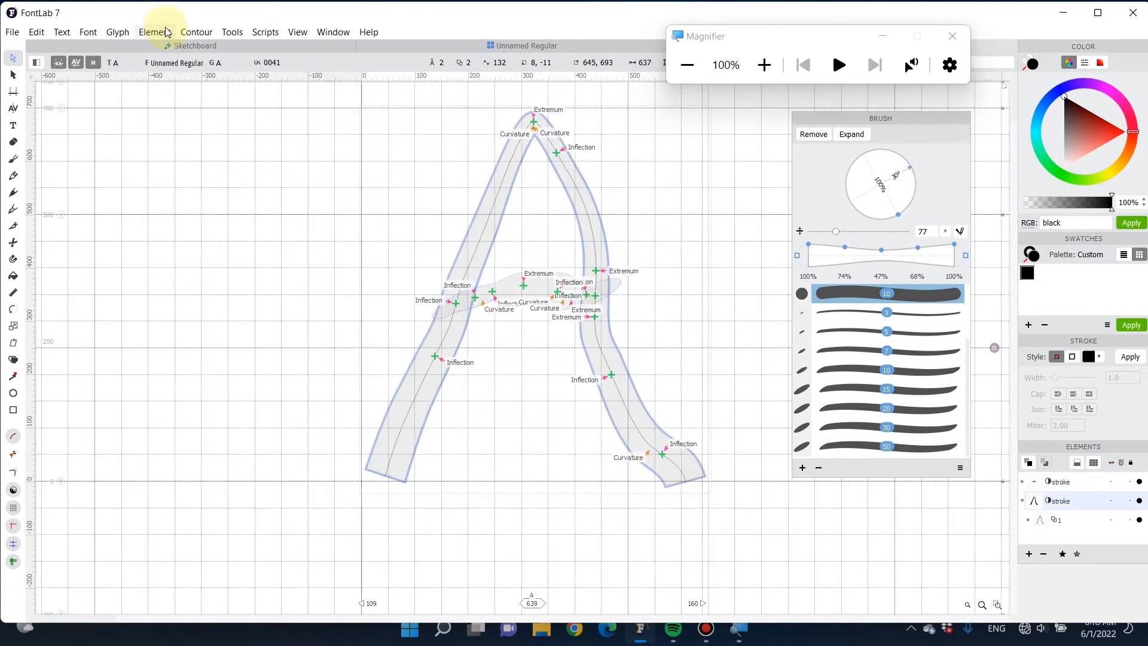
click(198, 34)
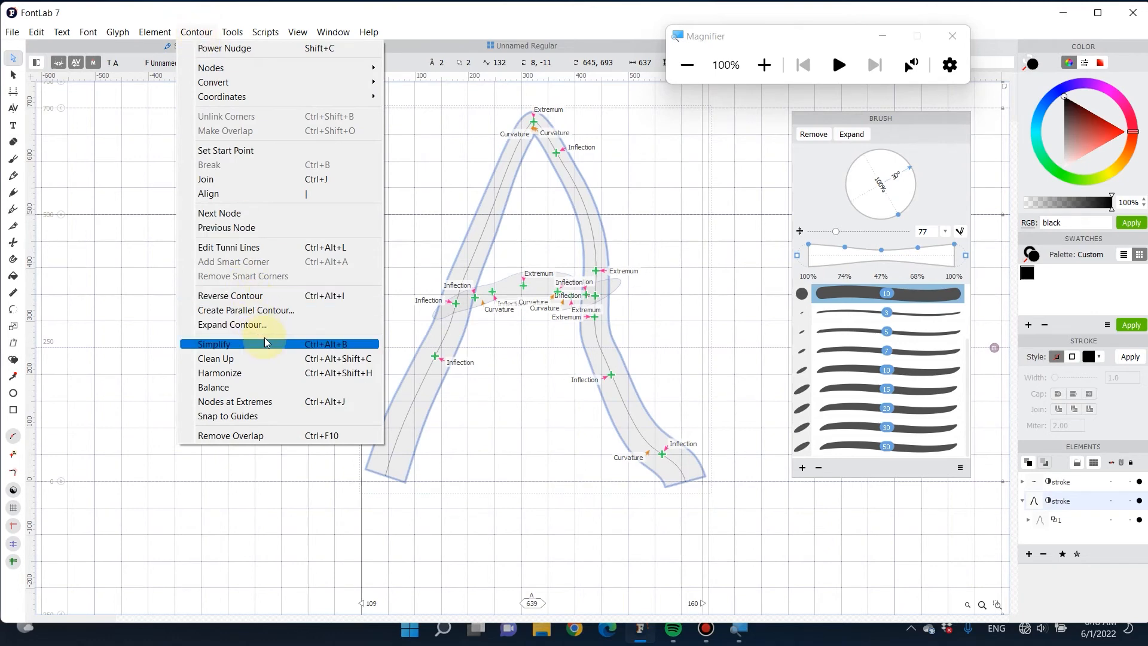
click(115, 229)
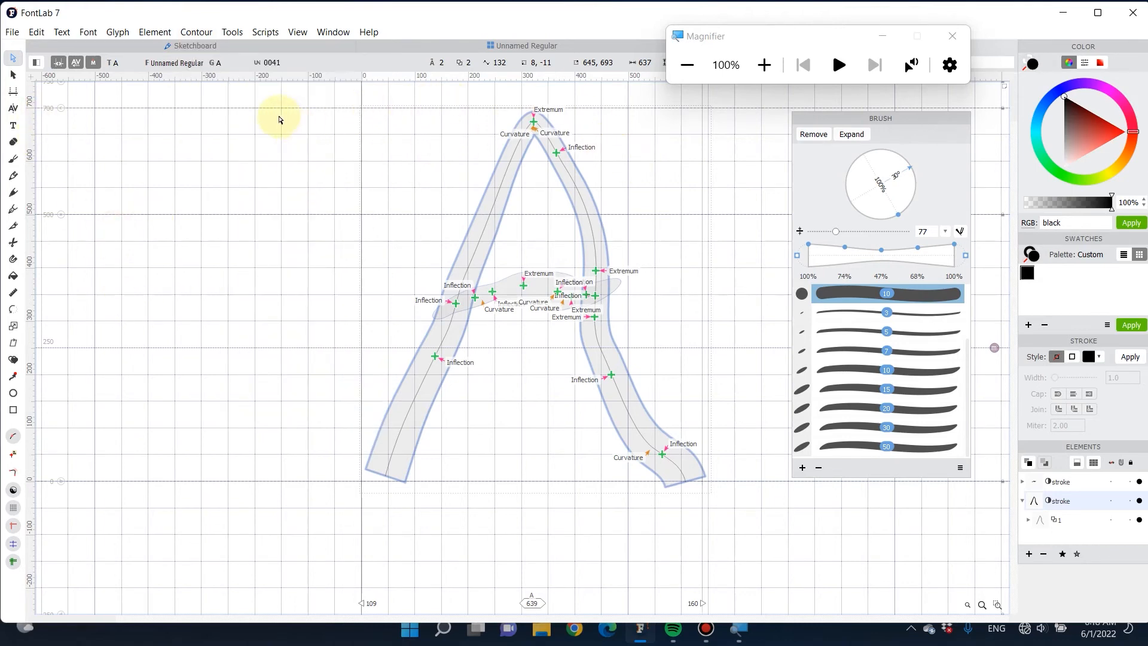
Step: Expand the brush filter of the legs' stroke into an editable outline and hide the FontAudit marks
drag(278, 117, 724, 504)
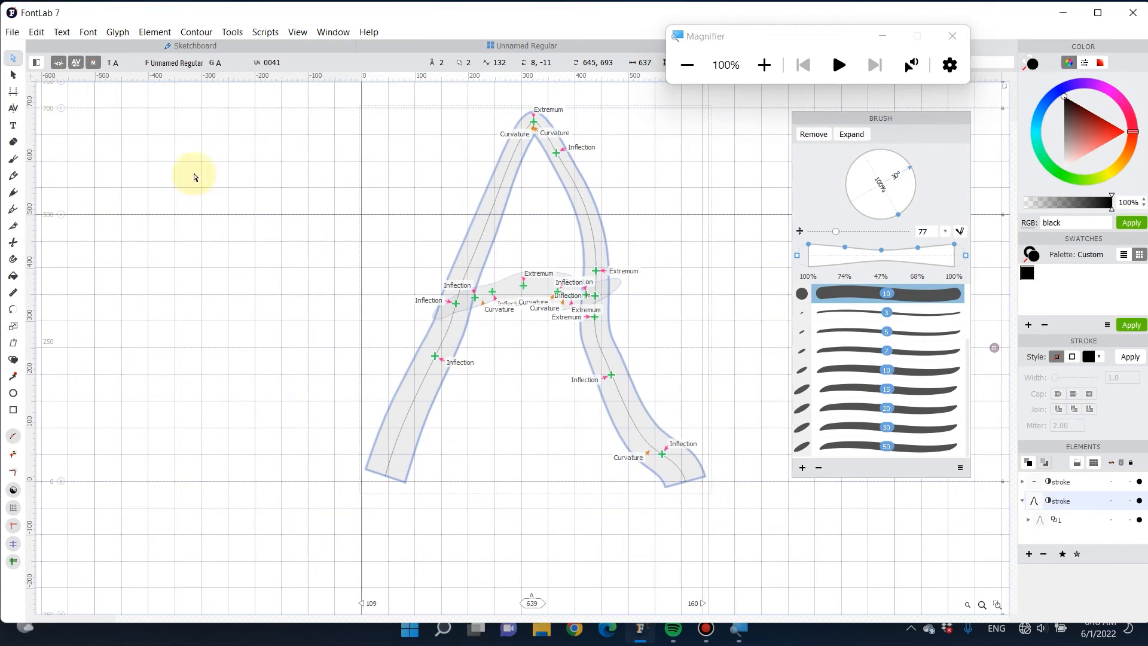
click(154, 32)
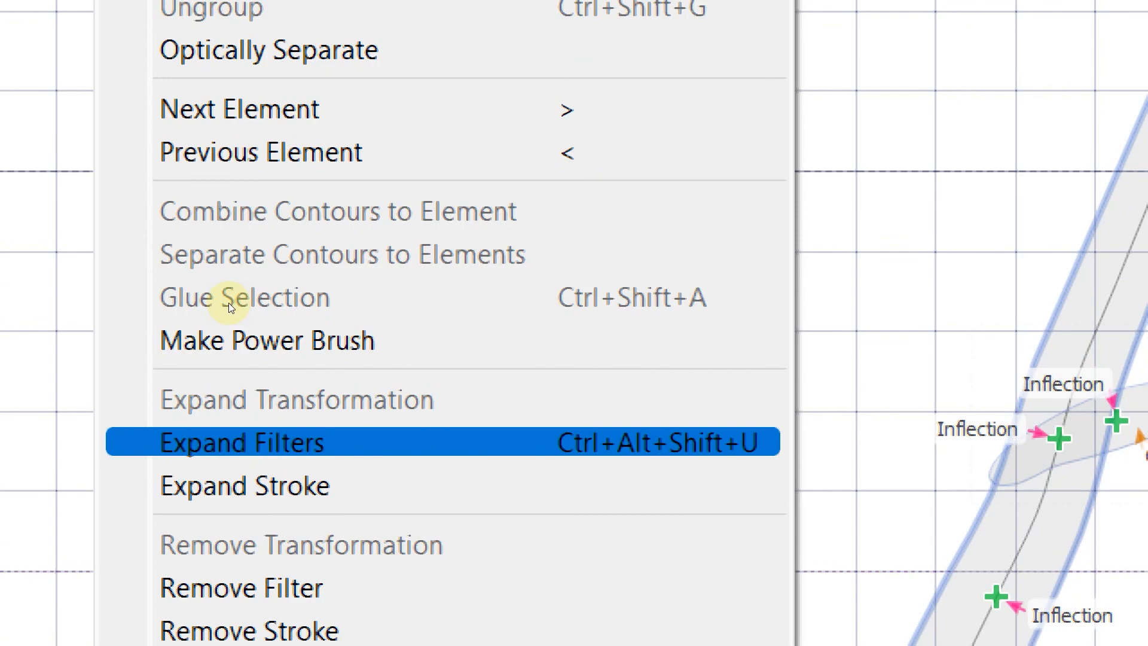
click(230, 444)
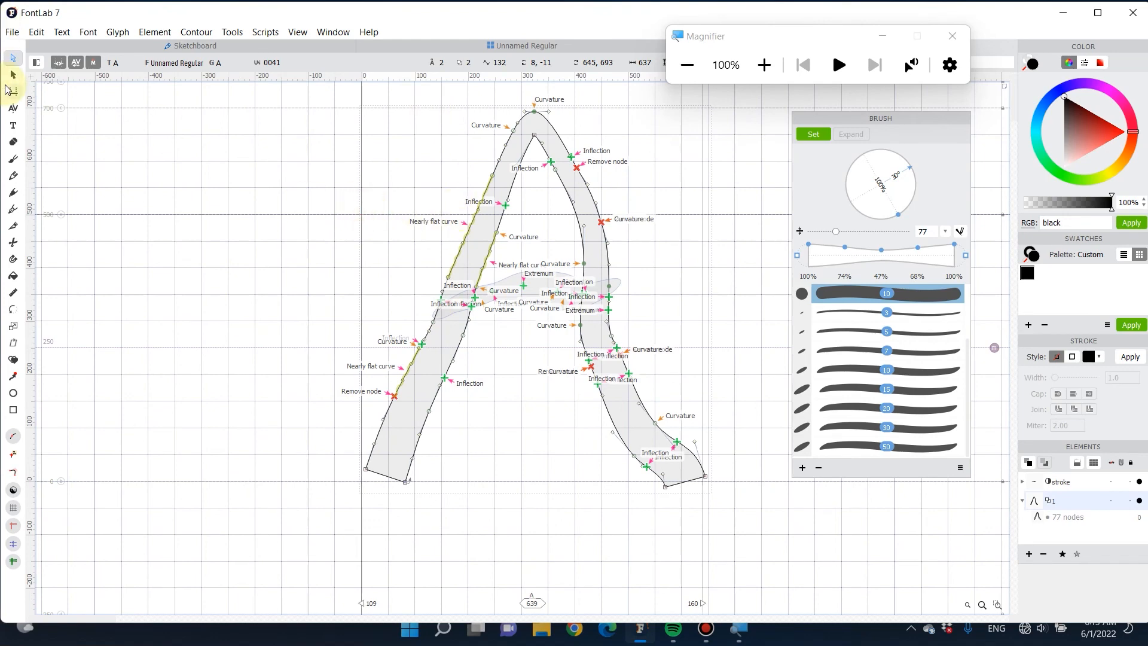
click(13, 491)
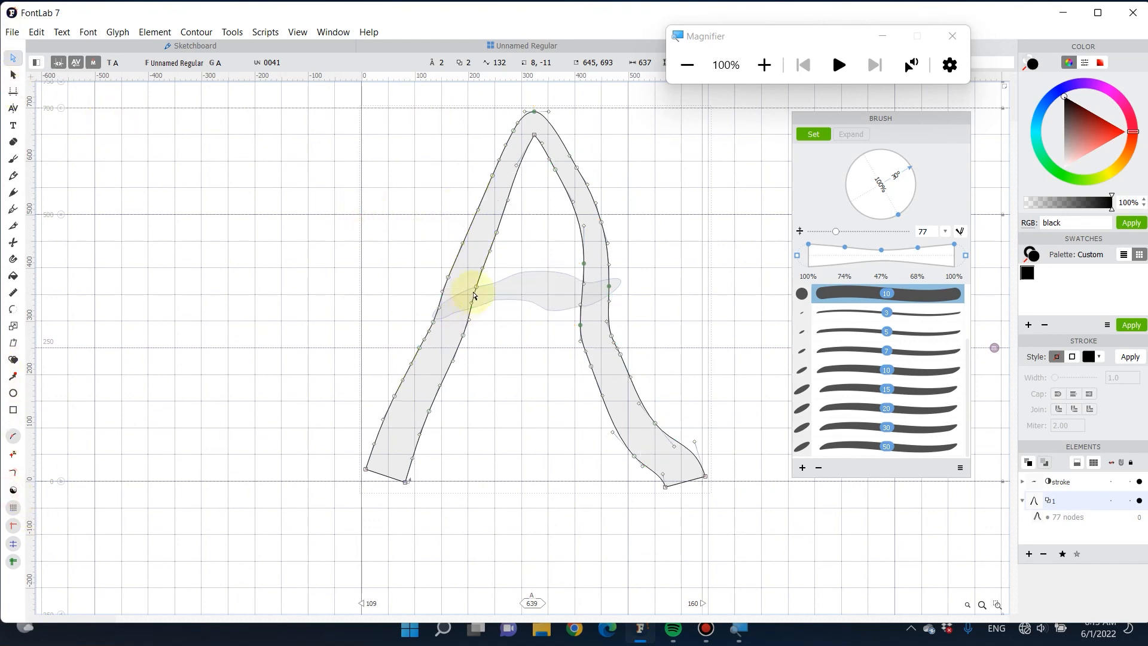
Step: Expand the brush filter of the crossbar stroke into an editable outline
click(550, 275)
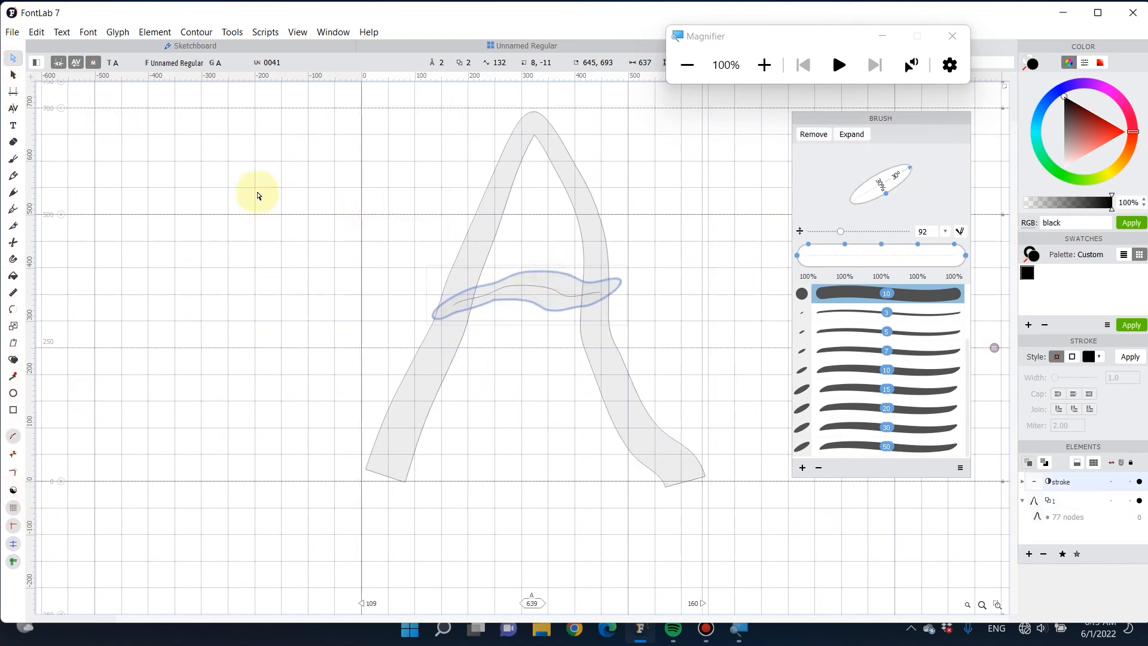
click(158, 36)
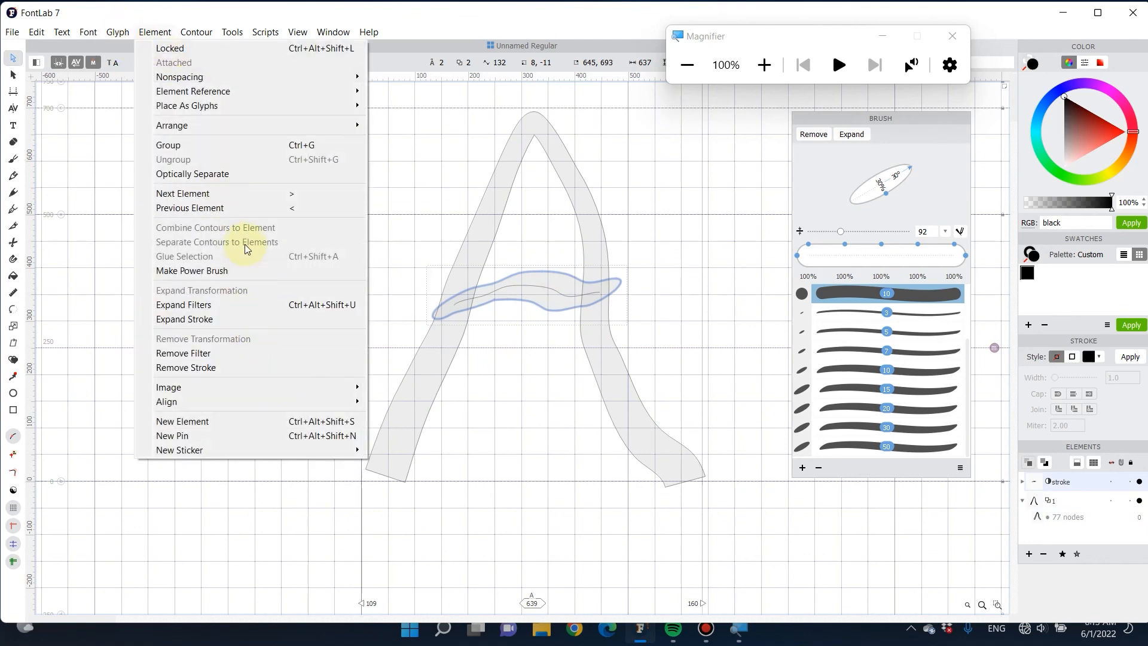
click(251, 306)
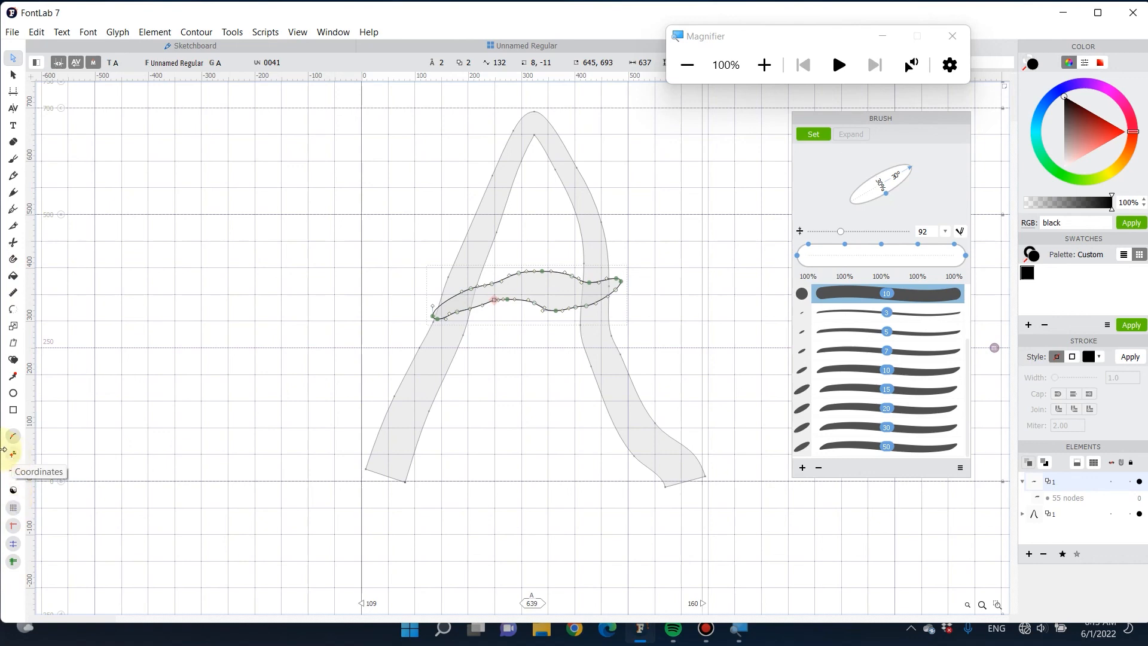
Step: Show the FontAudit marks and apply automatic fixes to the outline problems flagged on the legs and crossbar
click(14, 490)
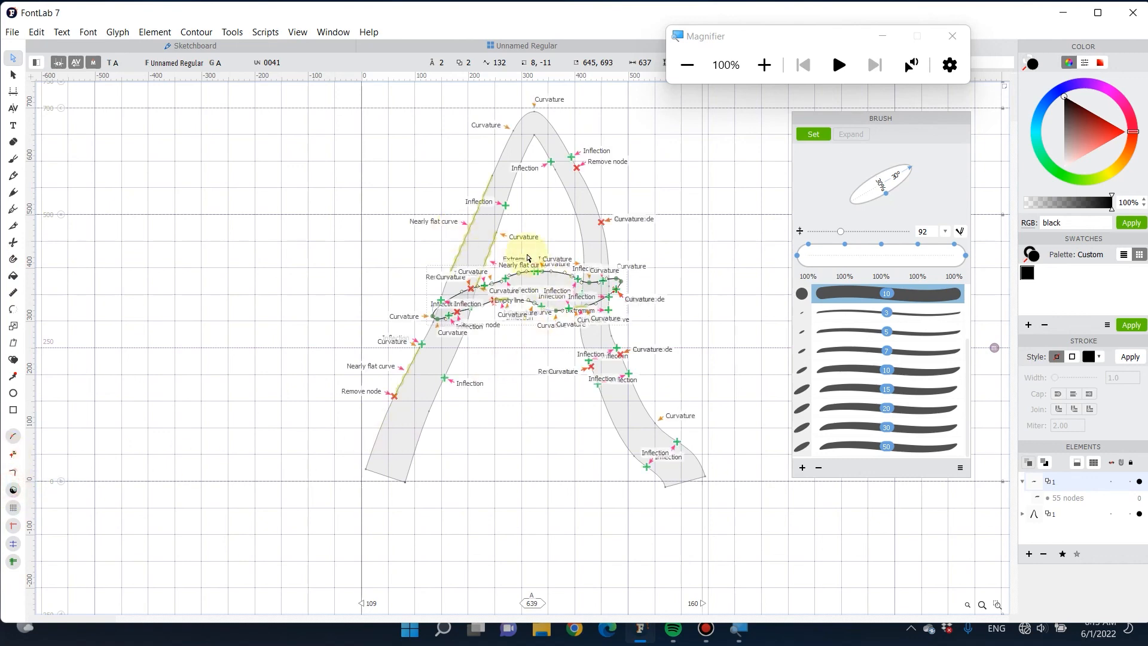
click(602, 223)
click(692, 210)
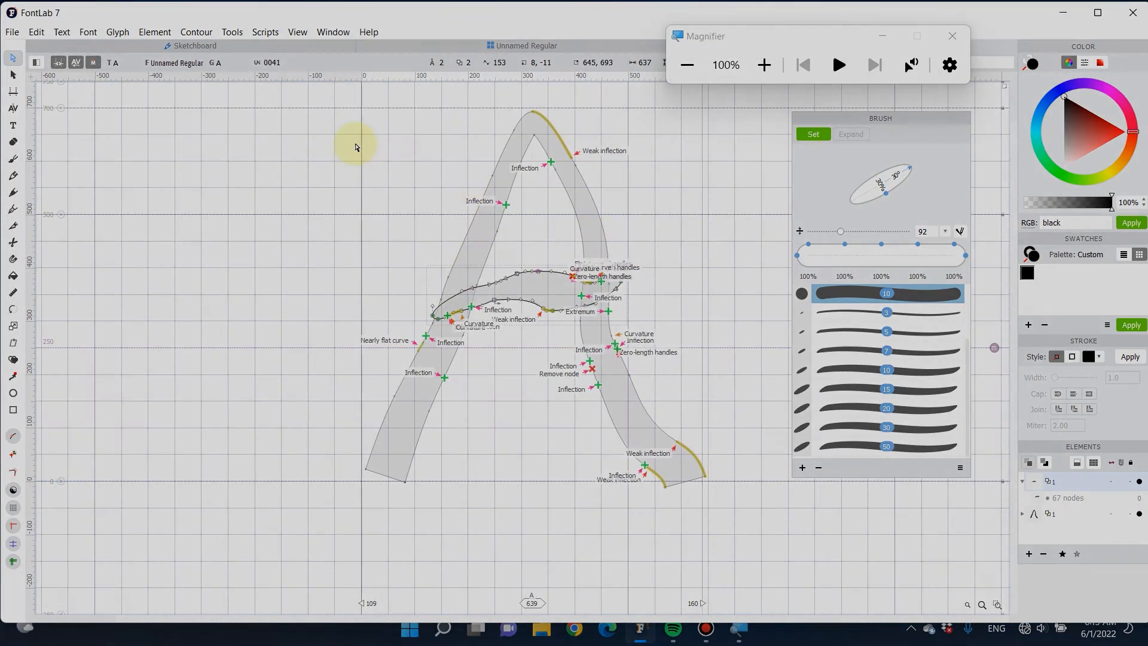